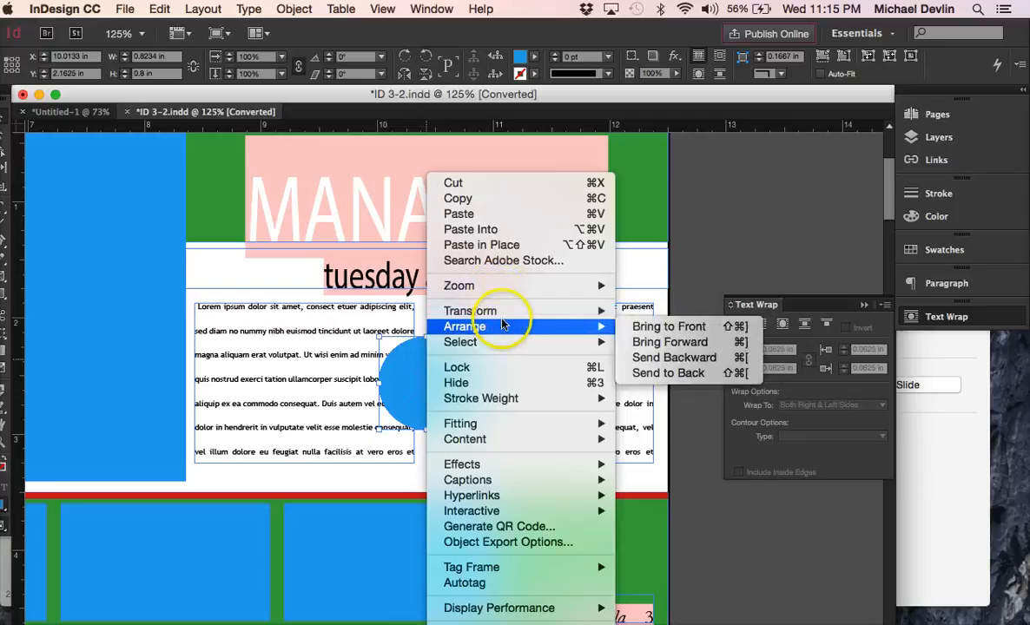
Bring the blue circle in front of the Manarola text columns and enlarge it to 1 in by 1 in
left_click(641, 334)
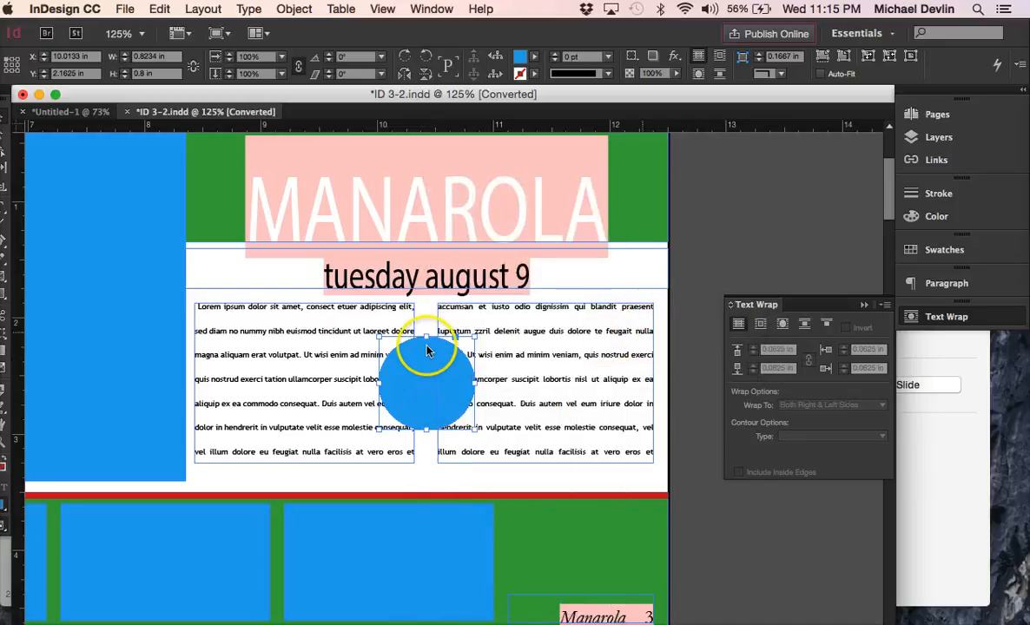
left_click(519, 350)
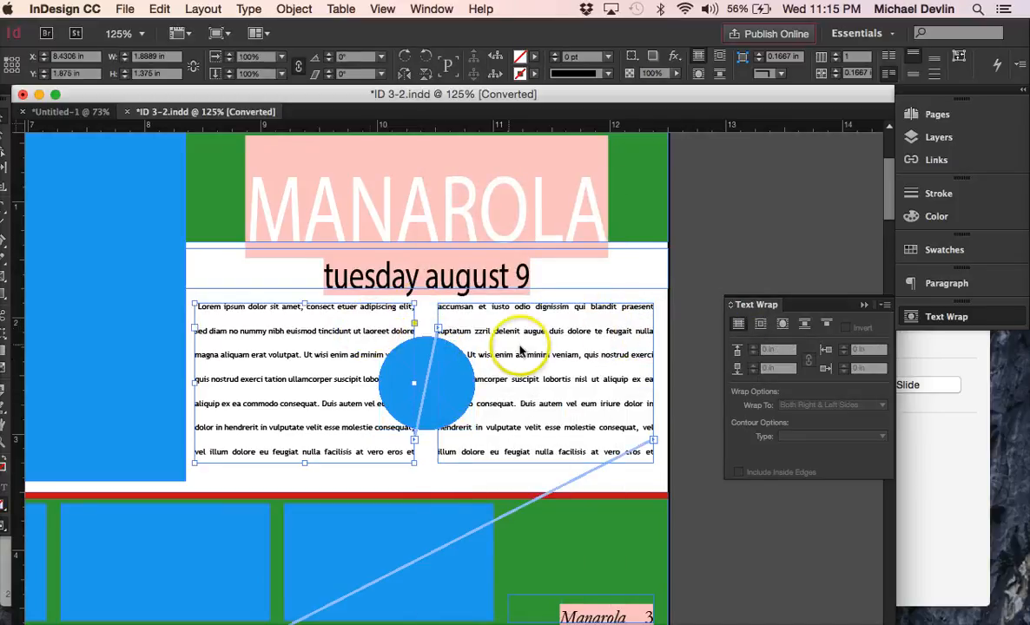
left_click(421, 353)
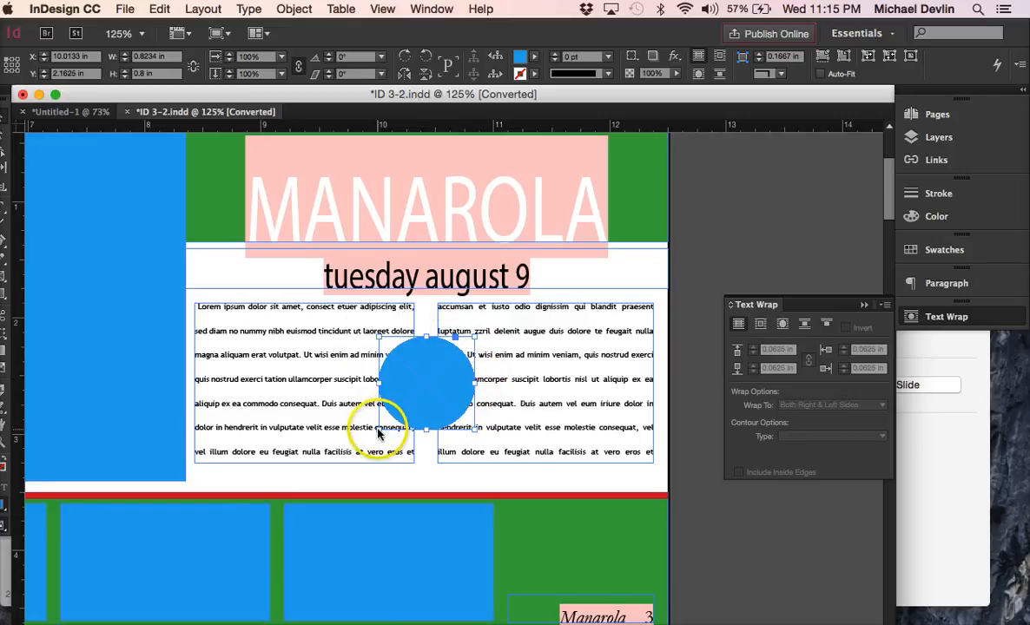
left_click_drag(374, 430, 367, 451)
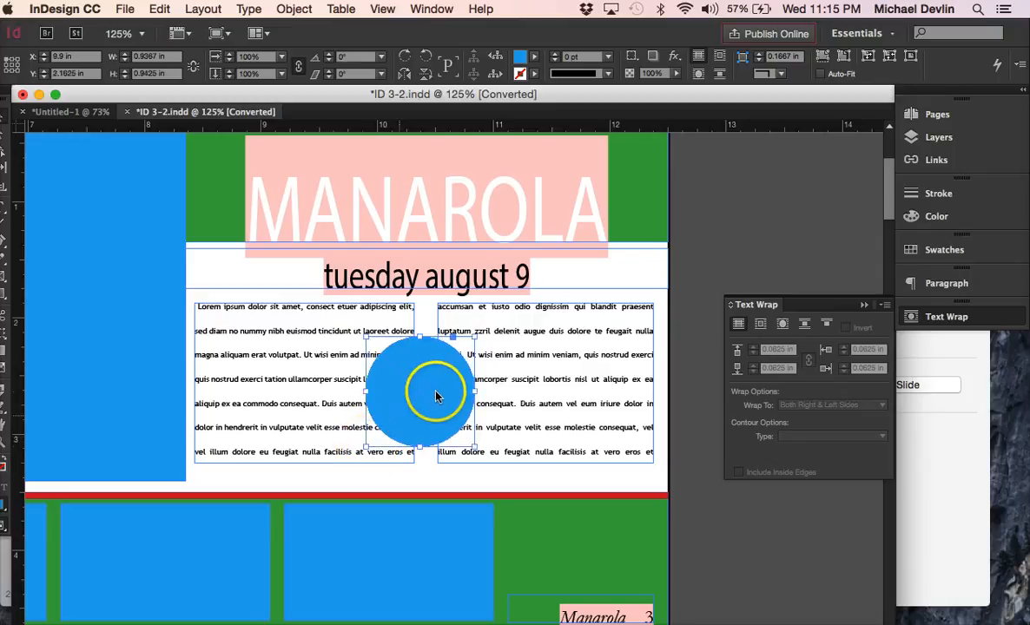
left_click_drag(475, 339, 482, 328)
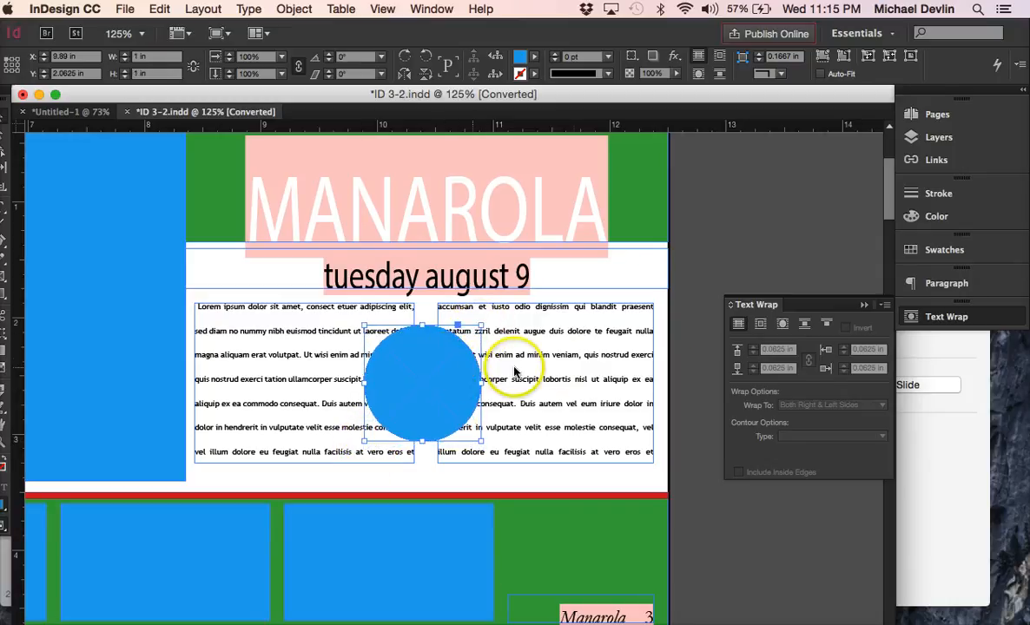
left_click(863, 304)
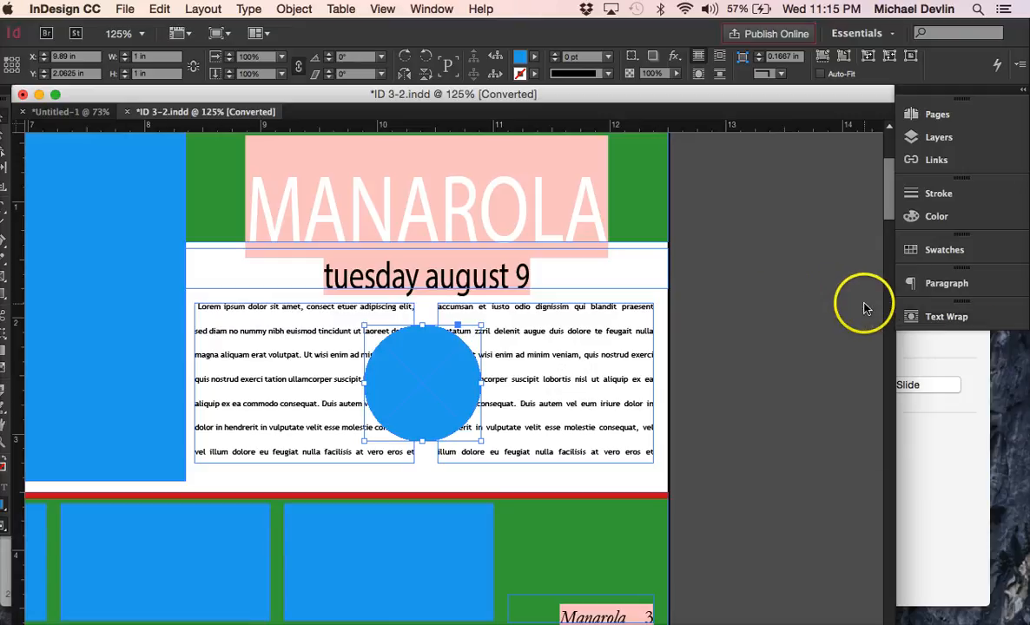
left_click(912, 316)
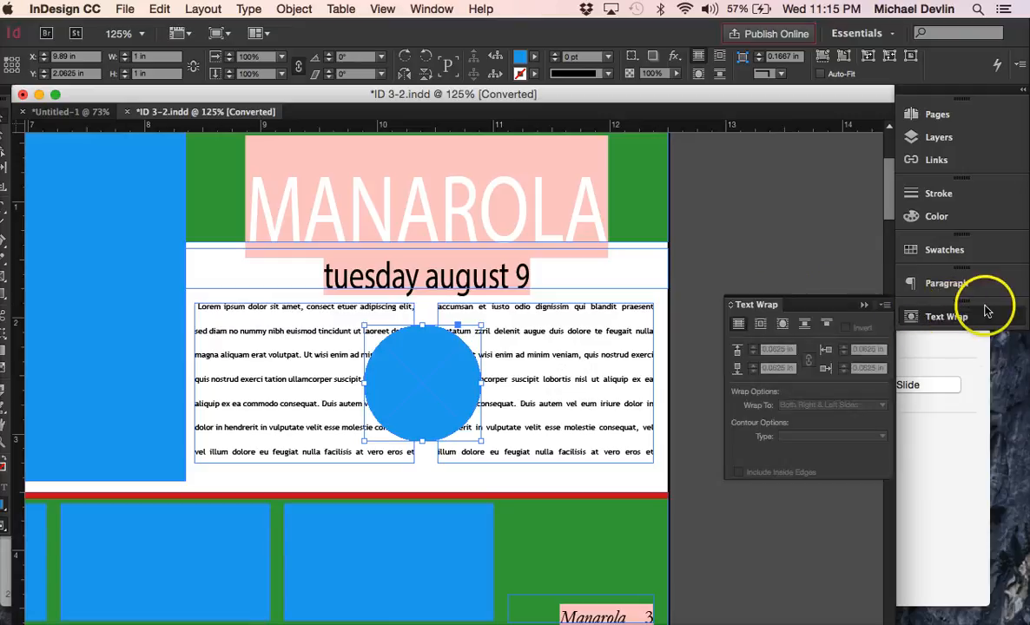
left_click(432, 9)
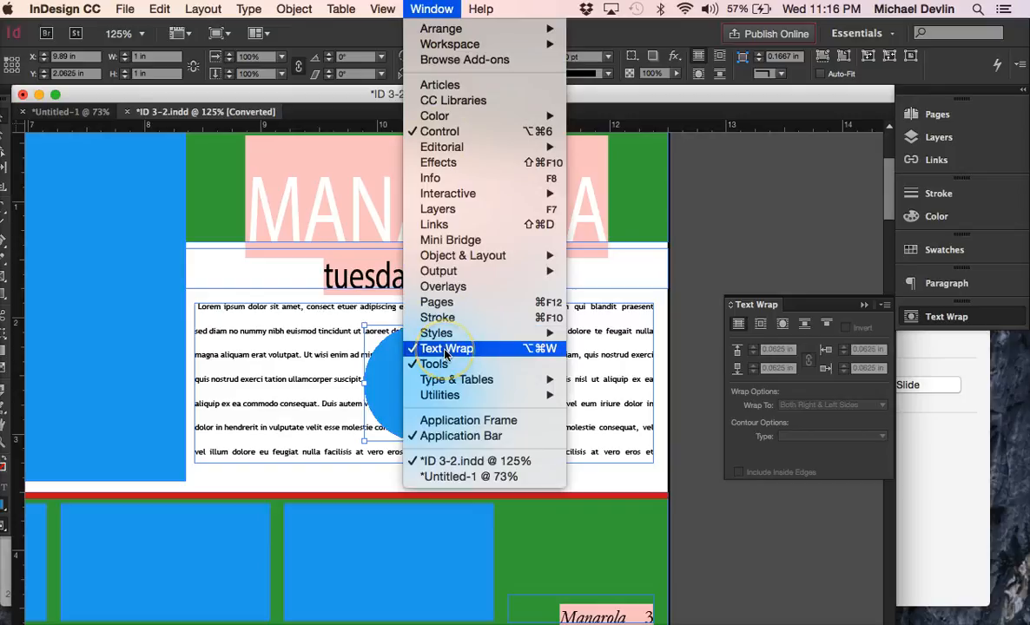
left_click(639, 303)
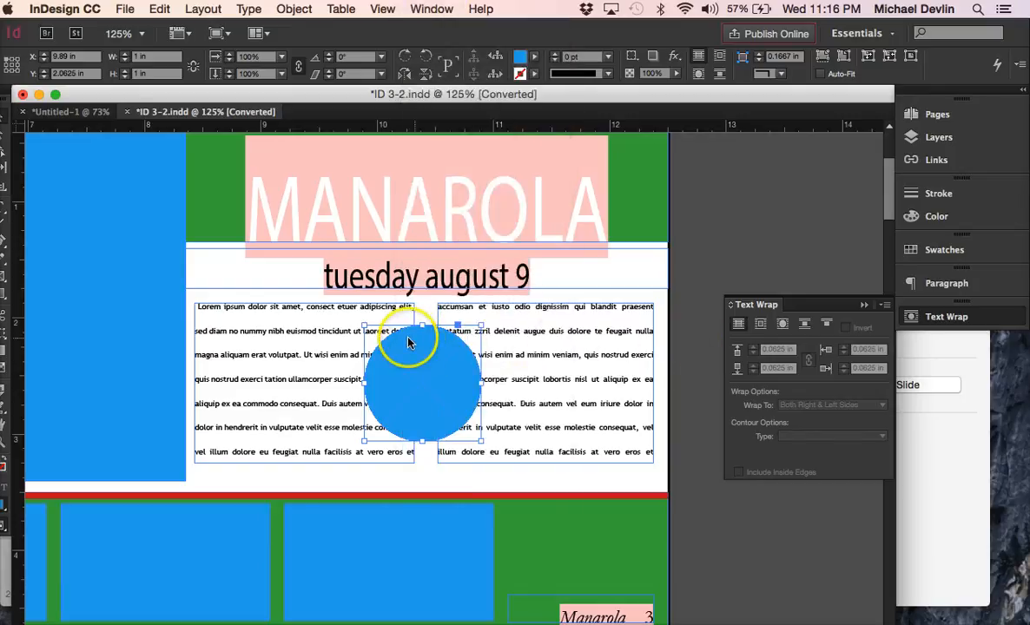
Try a bounding-box text wrap on the blue circle, and set it to wrap around the object shape
left_click(329, 345)
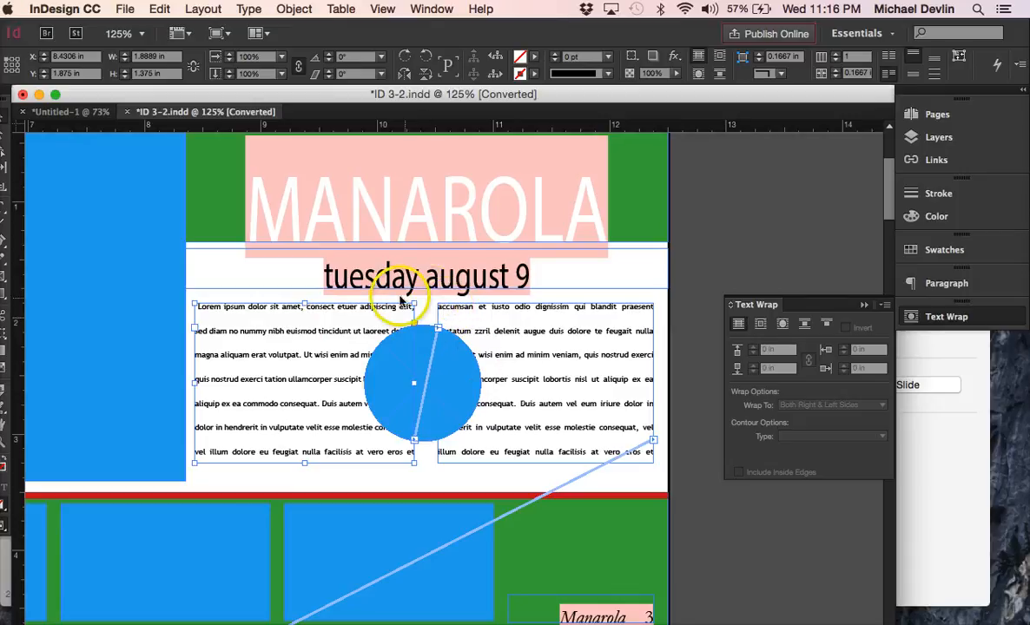
left_click(426, 343)
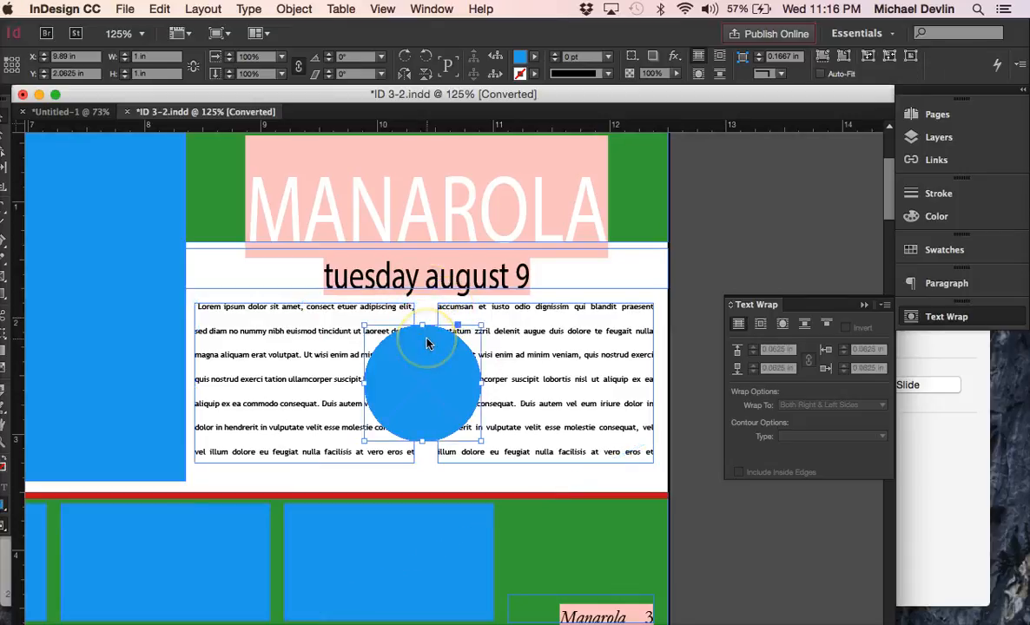
left_click(762, 327)
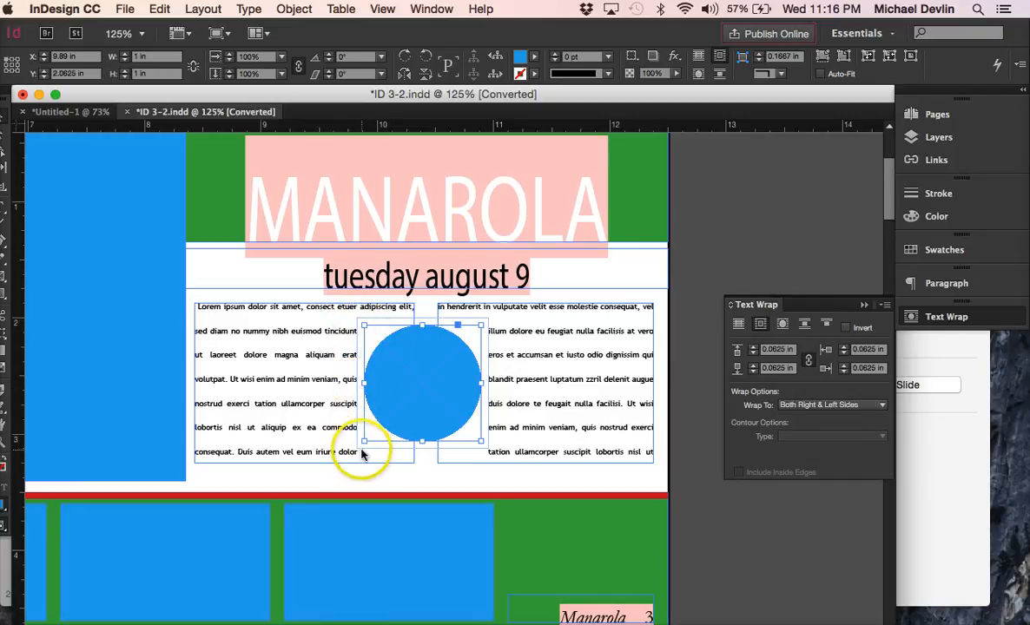
left_click(786, 326)
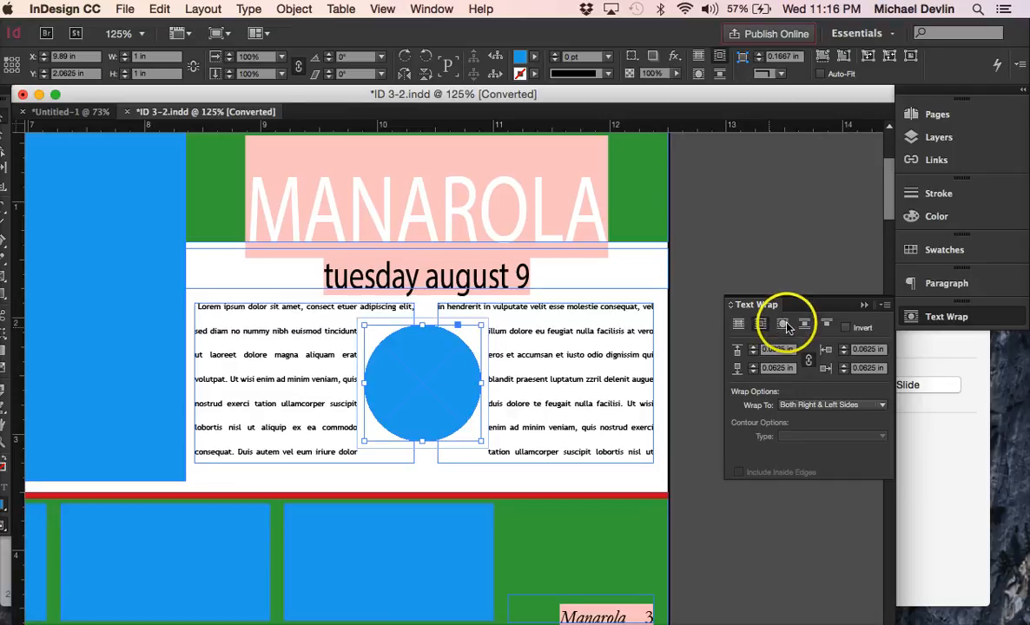
left_click(783, 327)
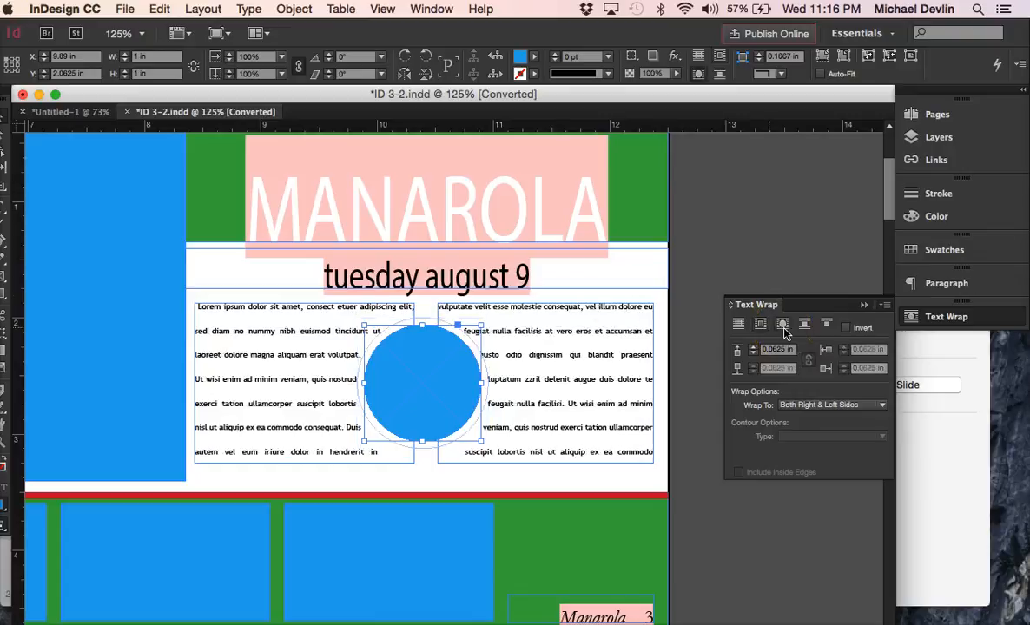
Apply a wrap-around-object-shape text wrap to the "tuesday august 9" text frame
left_click(573, 260)
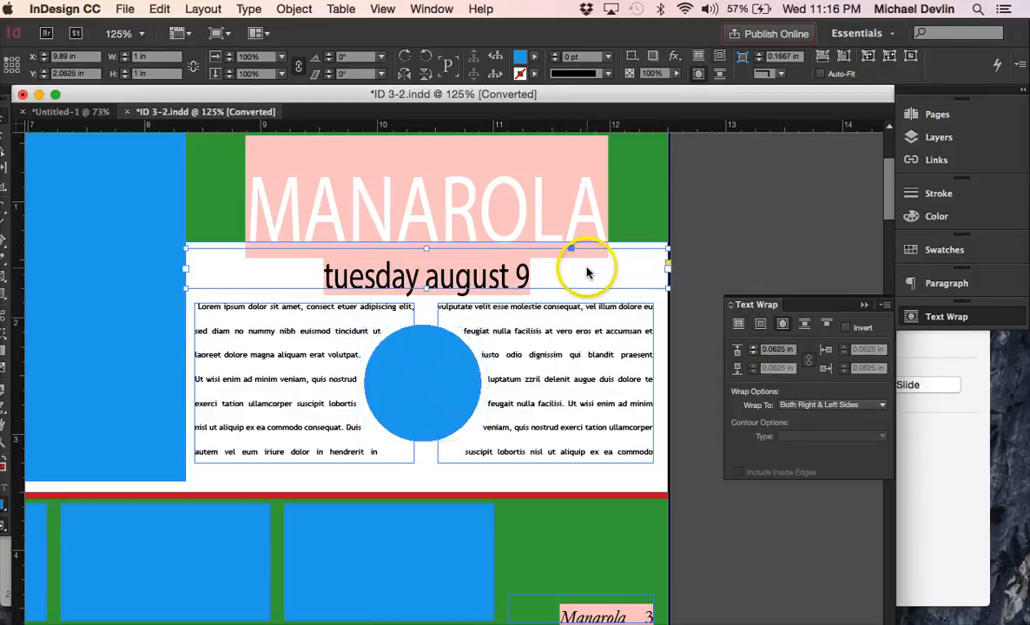
left_click(761, 324)
left_click(781, 326)
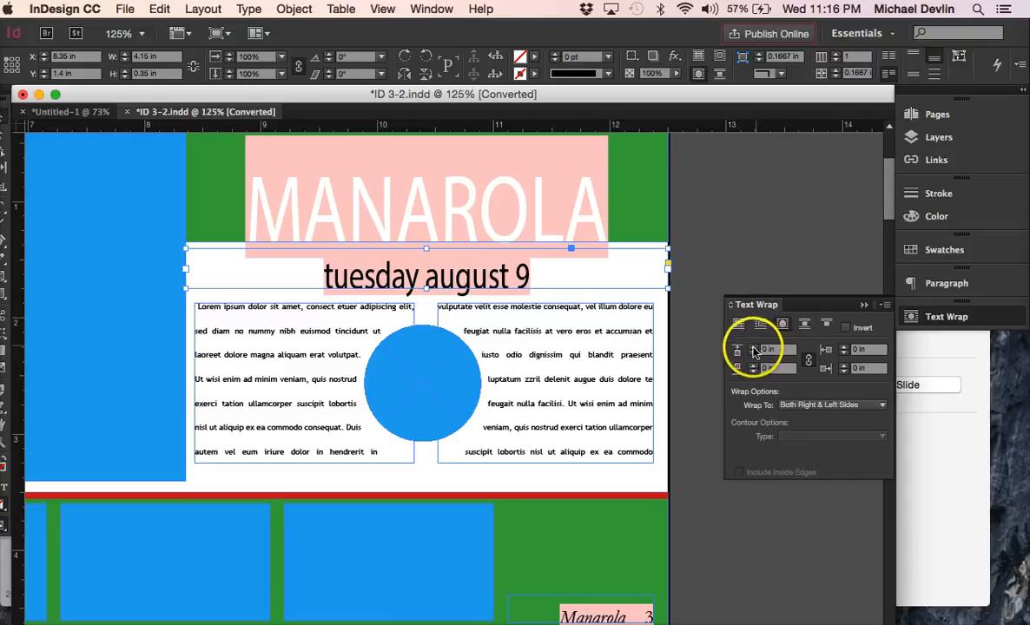
Try text wrap offsets of -0.0625 in and 0 in on the blue circle, and return the offset to 0.0625 in
left_click(430, 363)
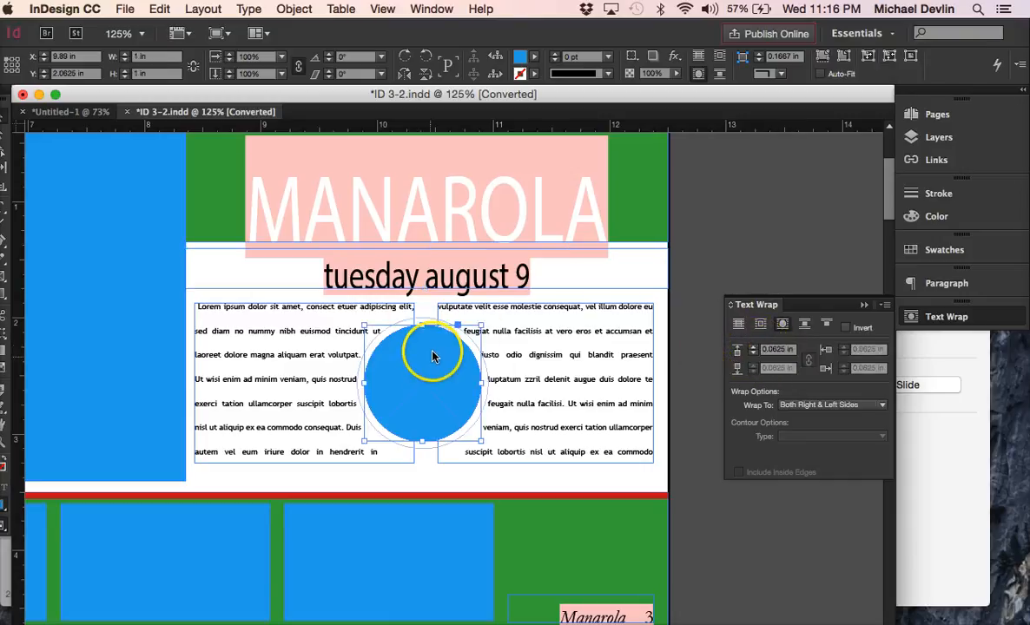
left_click(753, 353)
left_click(754, 353)
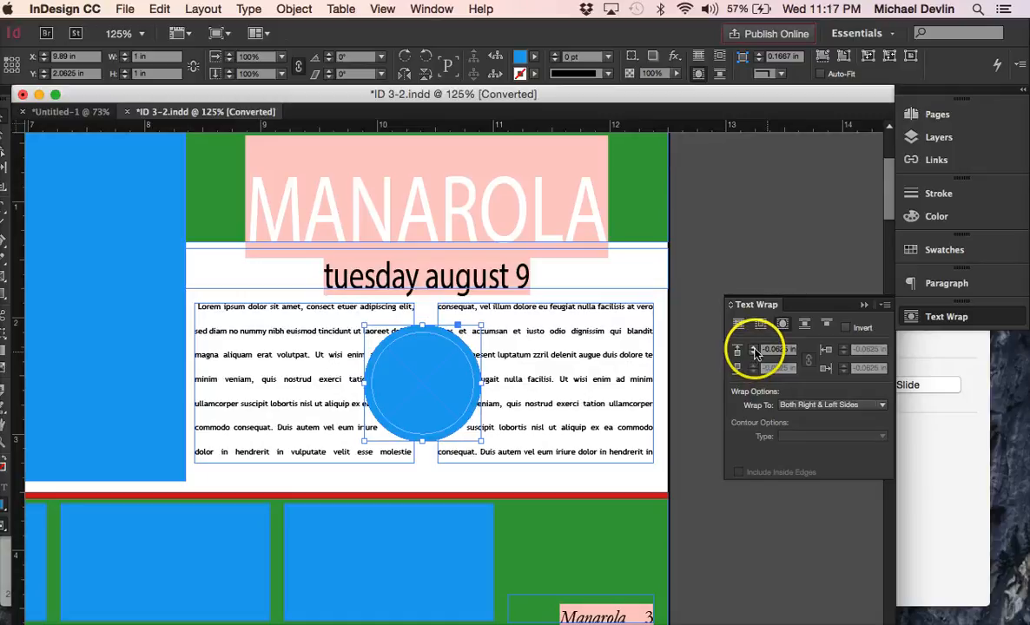
left_click(755, 351)
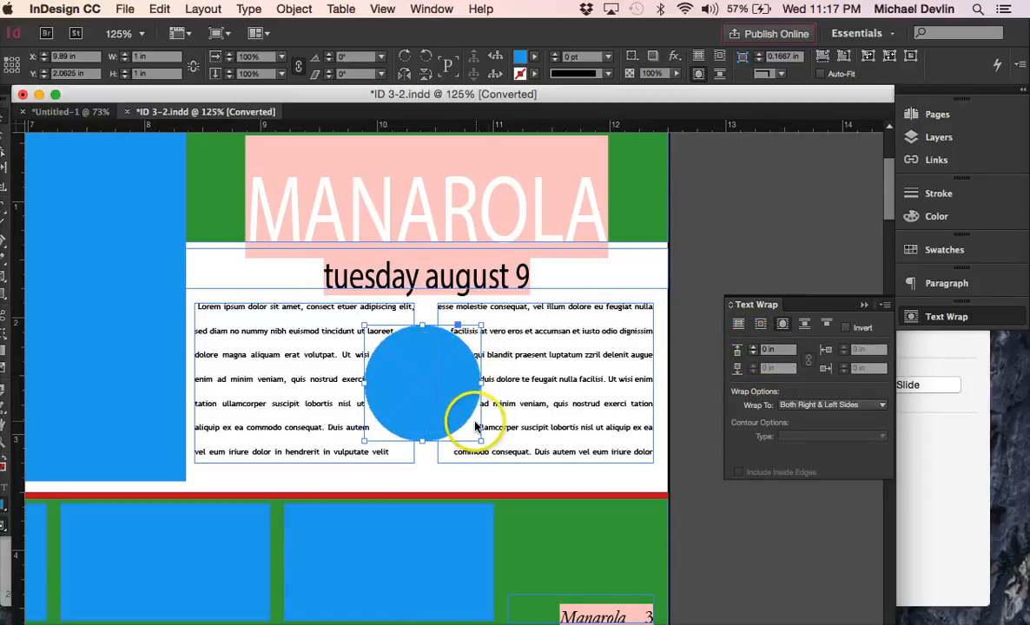
left_click(753, 350)
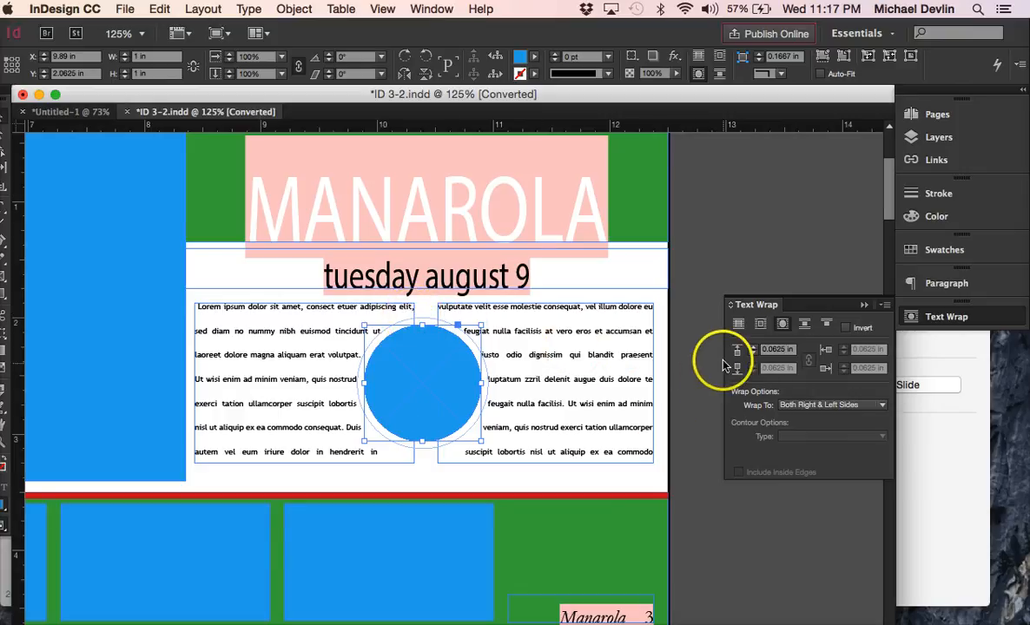
Widen the circle's text wrap offset to 0.1875 in, and reduce it back to 0.0625 in
left_click(753, 347)
left_click(754, 346)
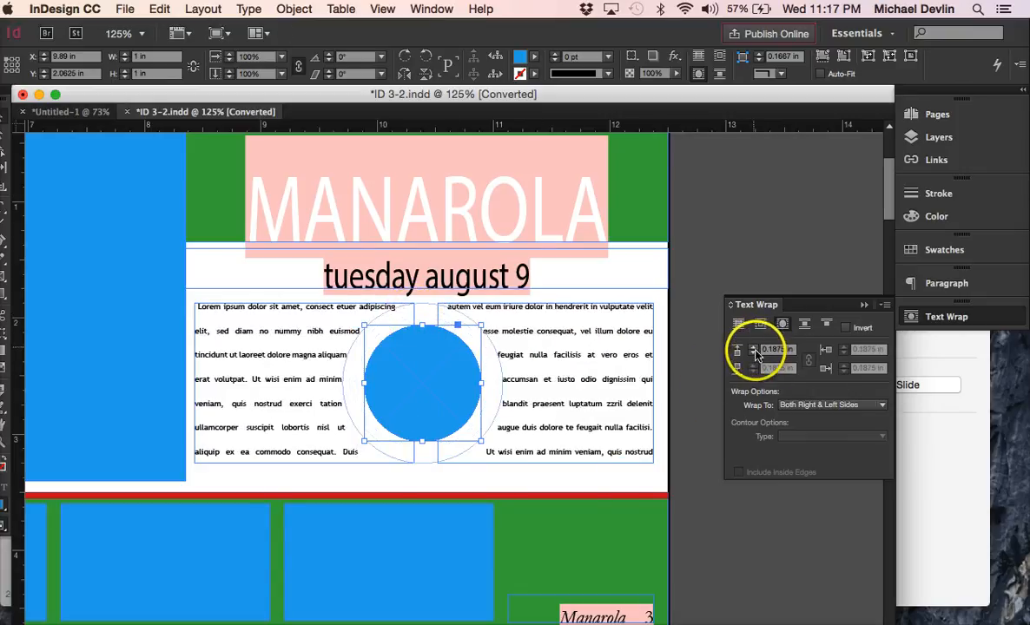
left_click(754, 352)
left_click(754, 352)
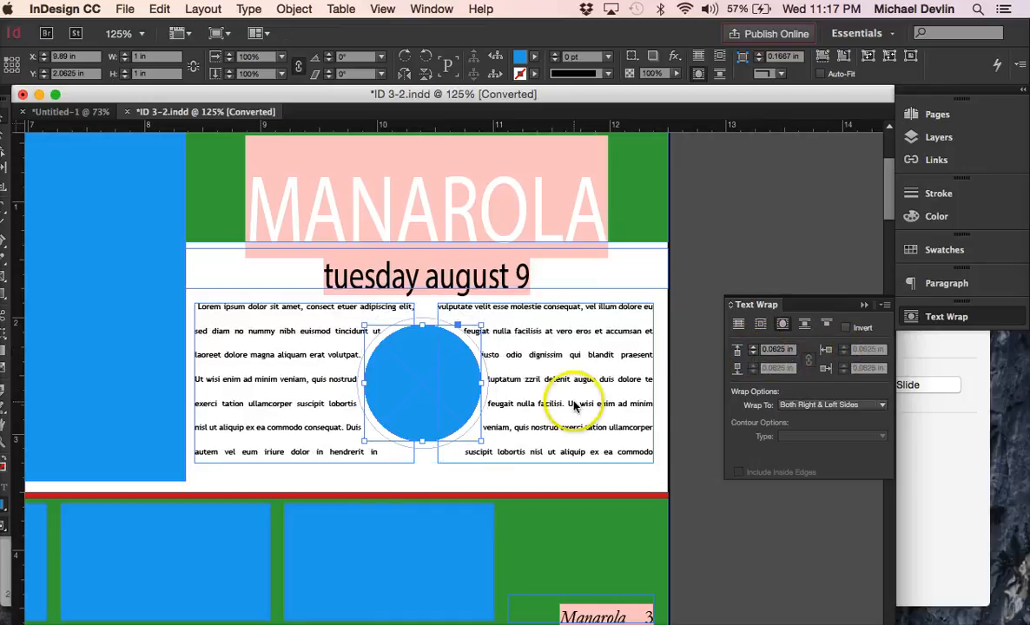
Reshape the blue square between the Corniglia text columns into a rectangle about 1.15 in wide and 0.53 in high
scroll(573, 407, "down", 10)
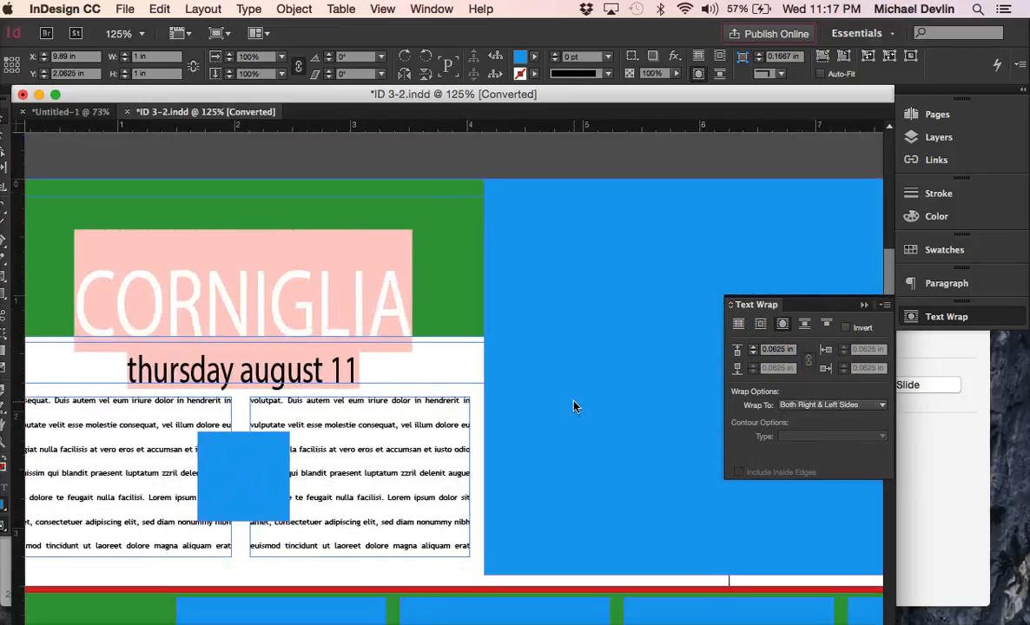
scroll(573, 406, "down", 5)
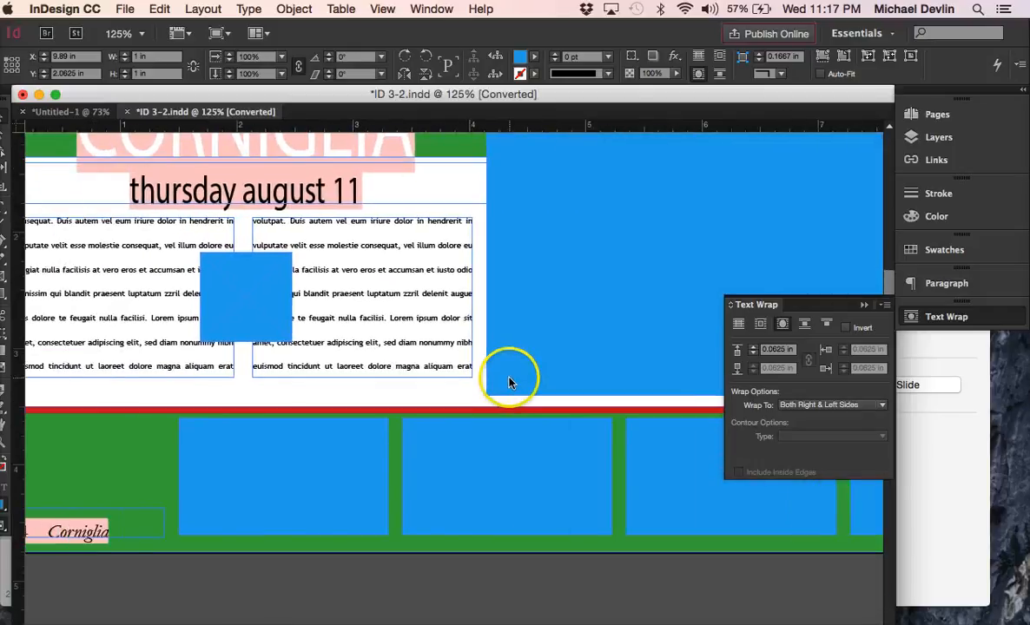
left_click(242, 276)
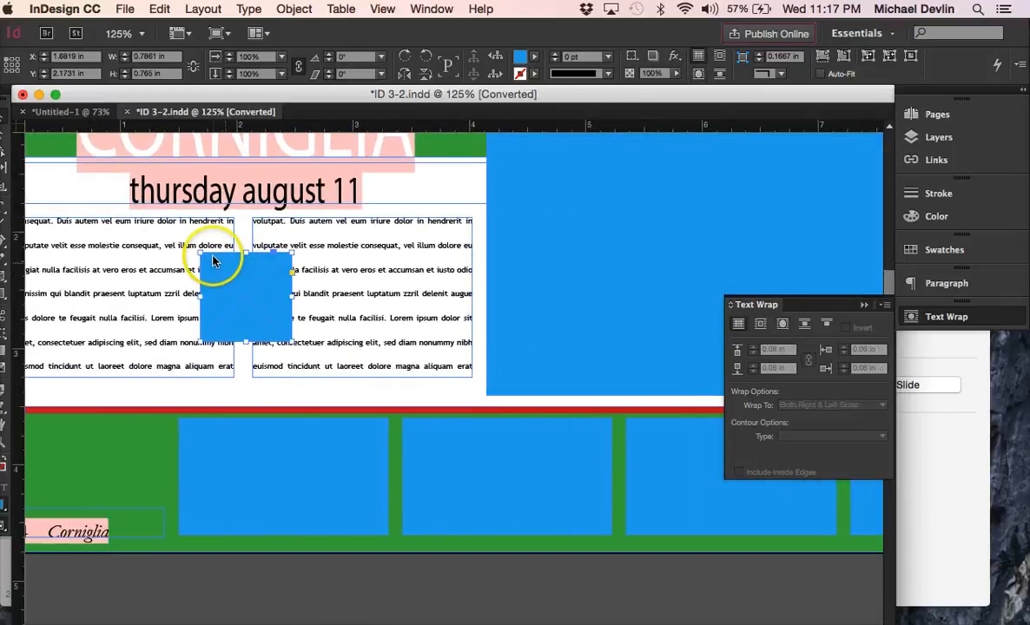
scroll(205, 254, "left", 5)
scroll(204, 255, "up", 3)
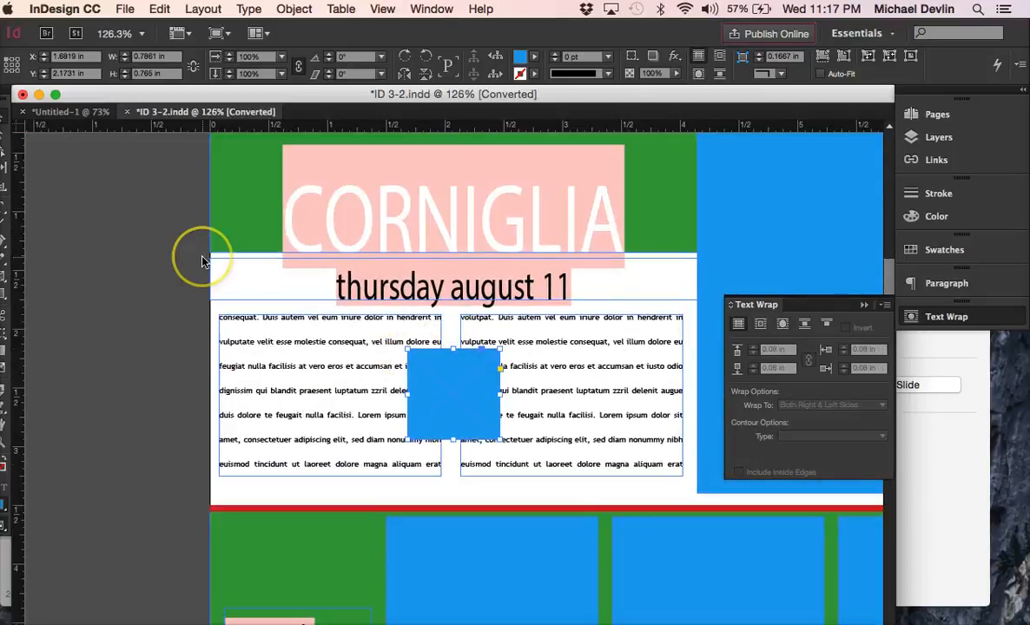
scroll(203, 255, "up", 1)
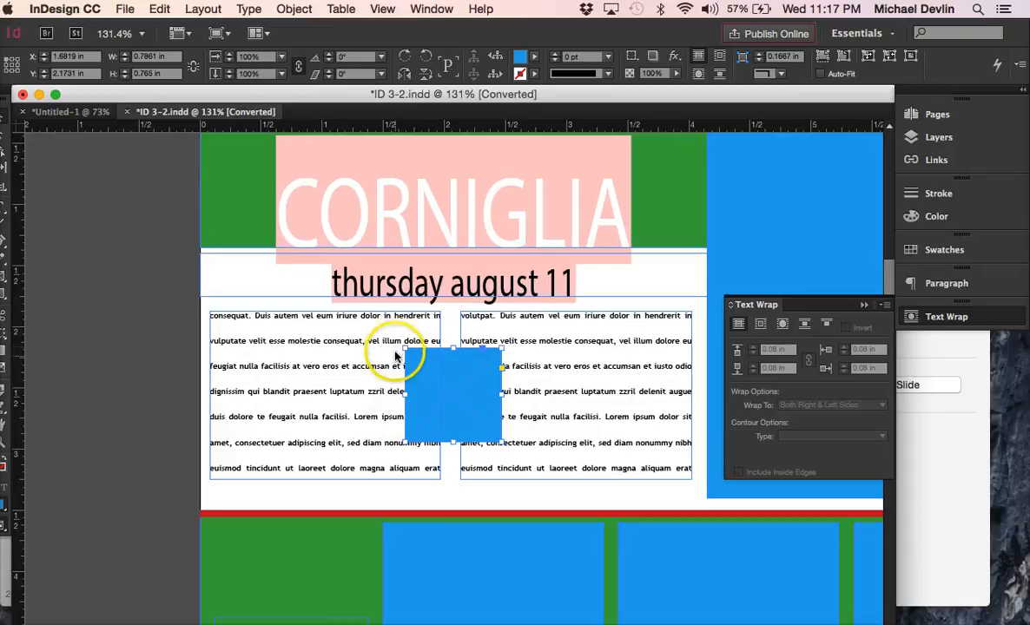
left_click_drag(406, 353, 378, 396)
left_click_drag(485, 392, 519, 398)
left_click(460, 396)
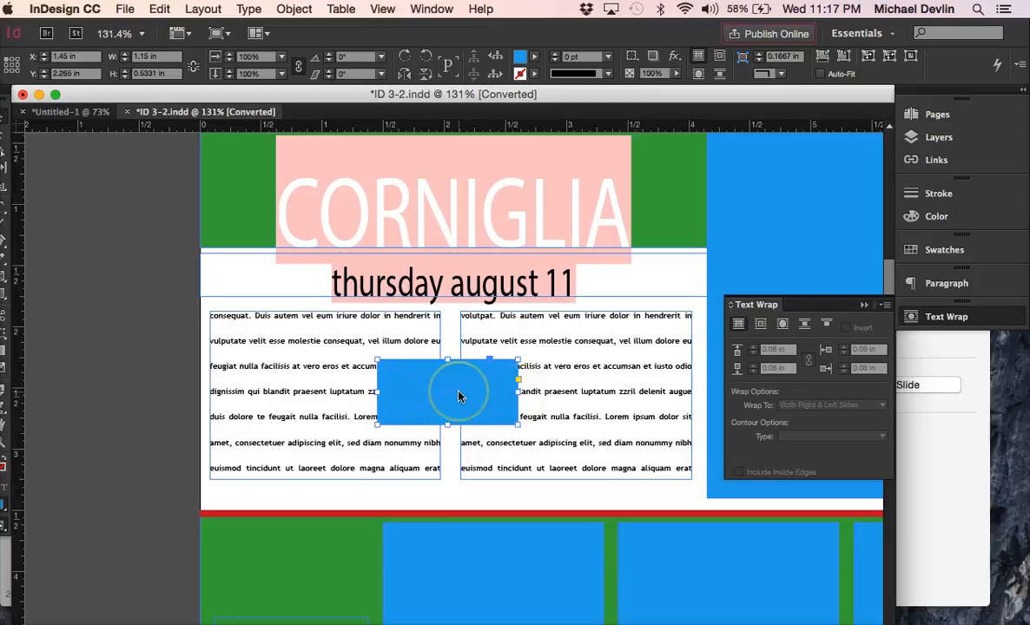
Set the Corniglia rectangle's text wrap to its bounding box, trying the object-shape wrap for comparison
left_click(761, 325)
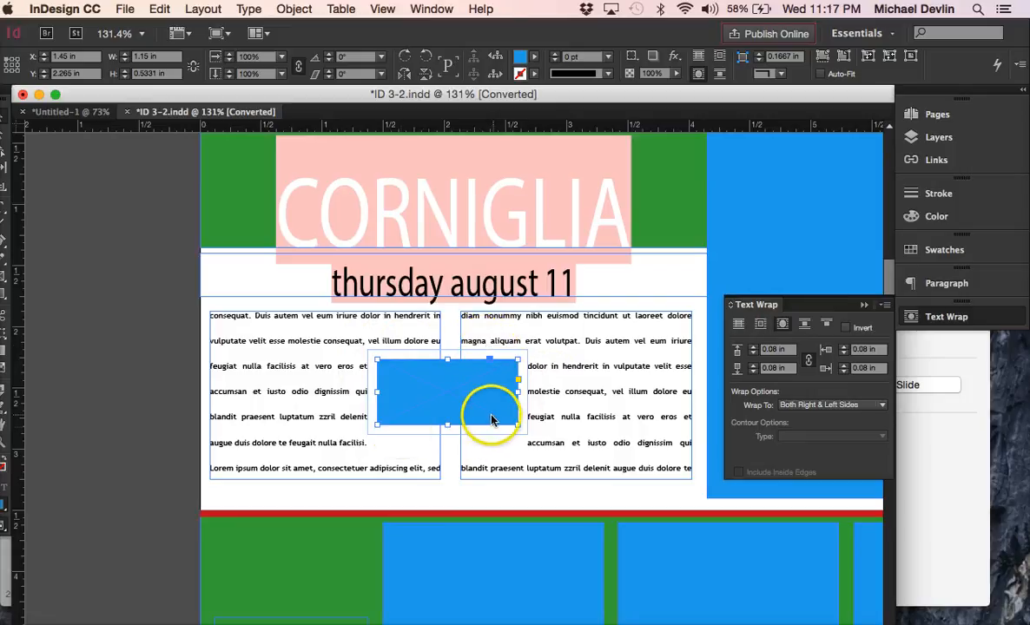
left_click(782, 325)
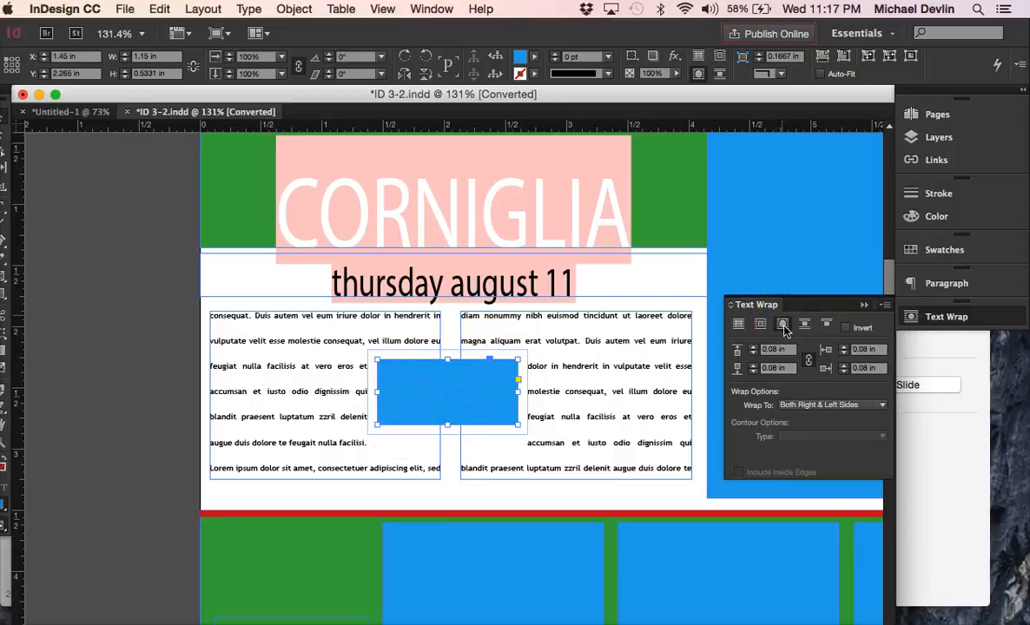
left_click(784, 326)
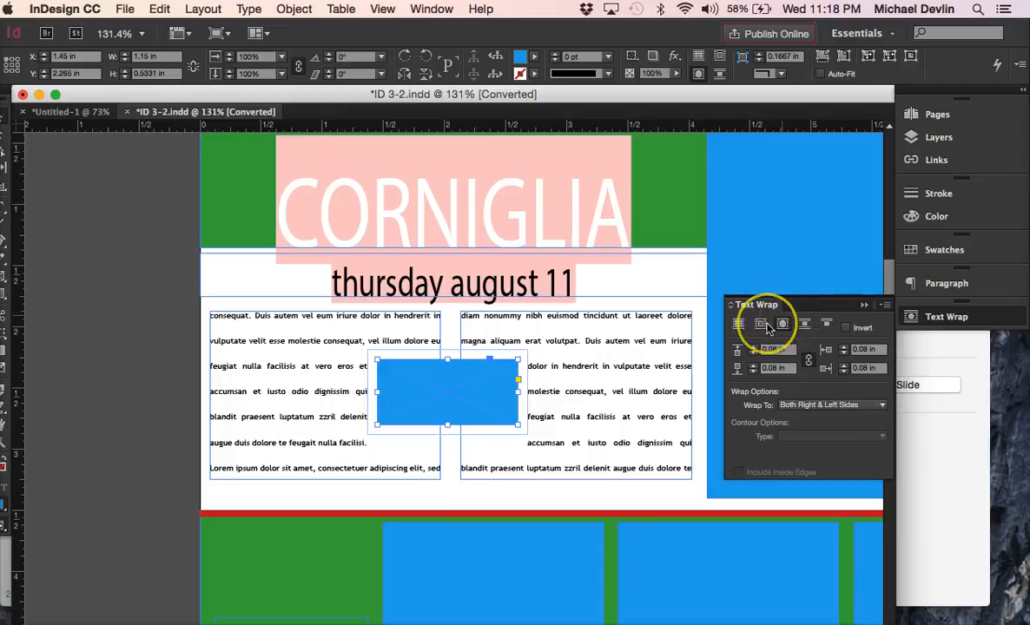
left_click(762, 326)
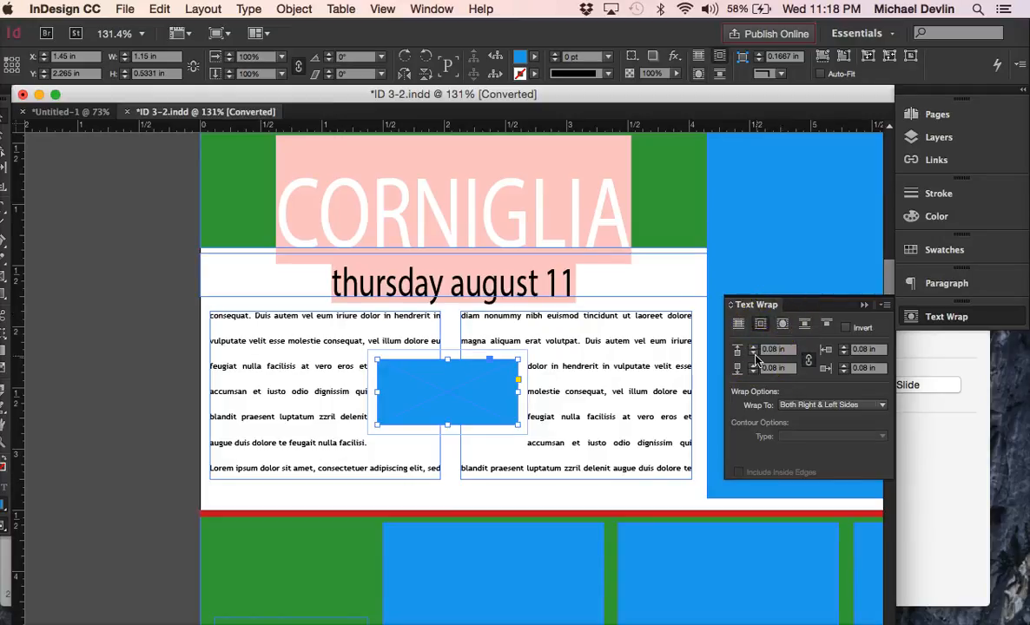
Test a 0.0625 in text wrap offset on the Corniglia rectangle, and set all four linked offsets to 0 in
left_click(754, 352)
left_click(754, 354)
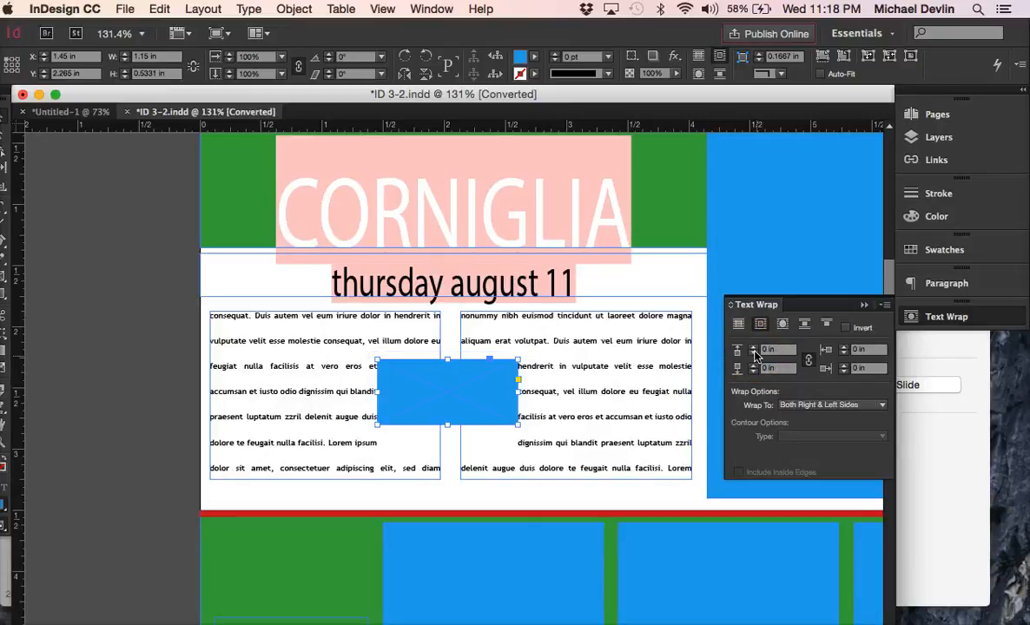
left_click(753, 352)
left_click(754, 352)
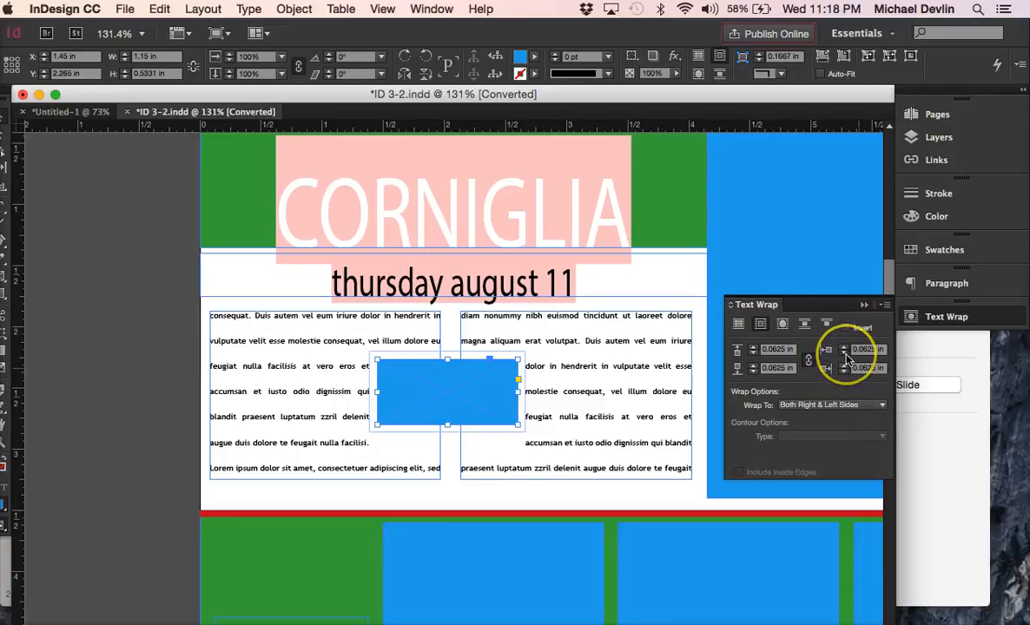
left_click(845, 355)
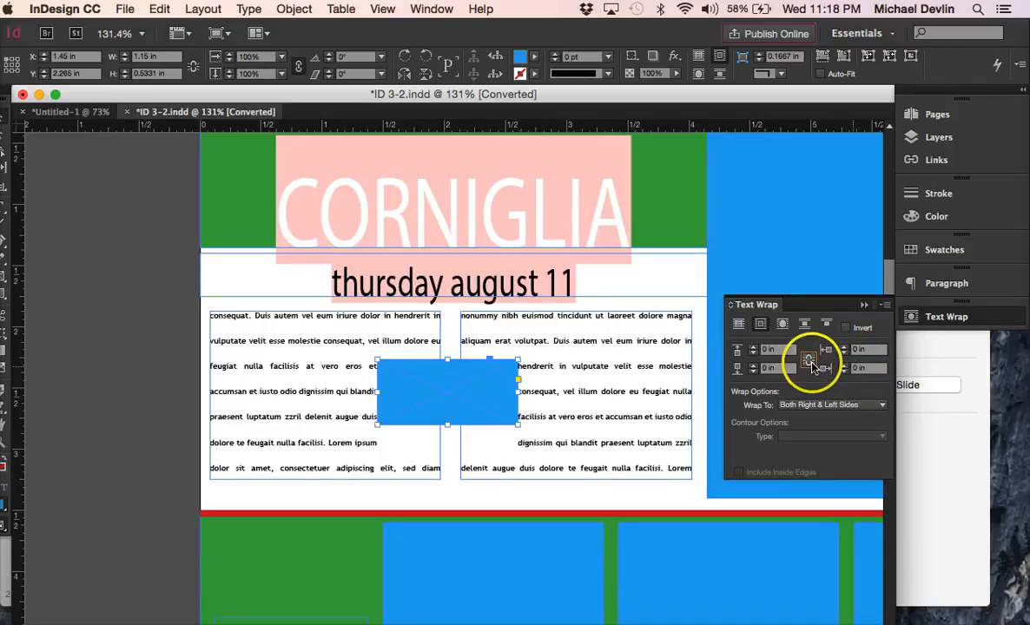
Set the Corniglia rectangle's four linked wrap offsets to 0.0625 in, and unlink them to set the left offset to 0 in
left_click(809, 361)
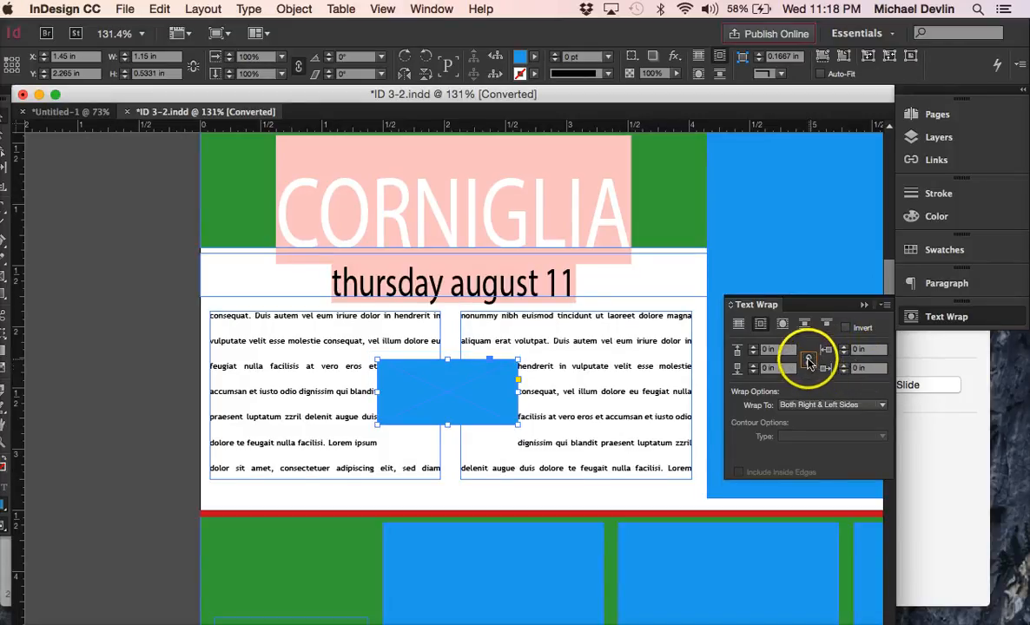
left_click(753, 347)
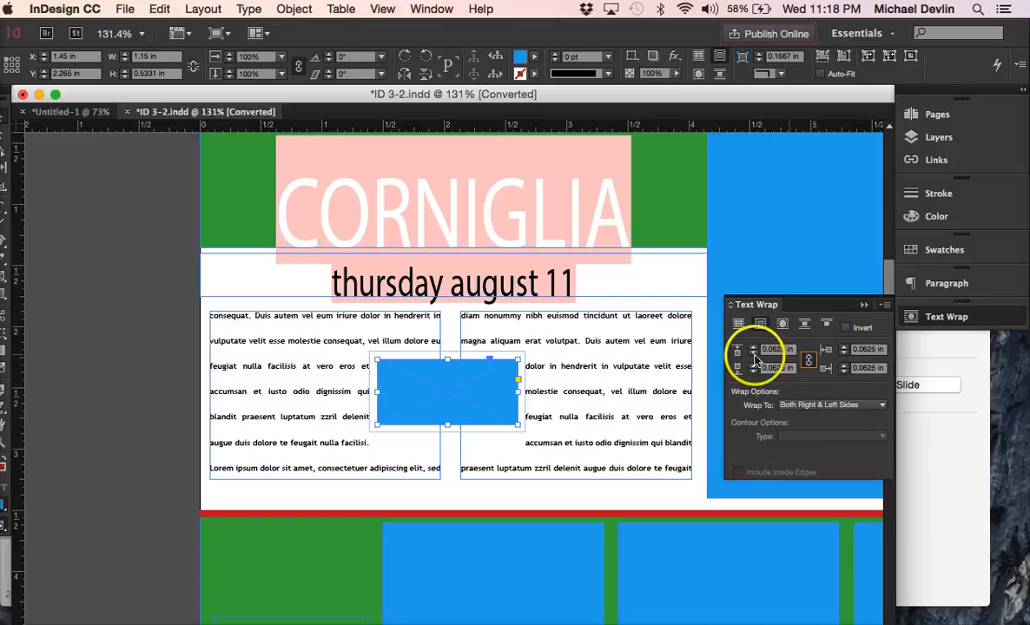
left_click(809, 360)
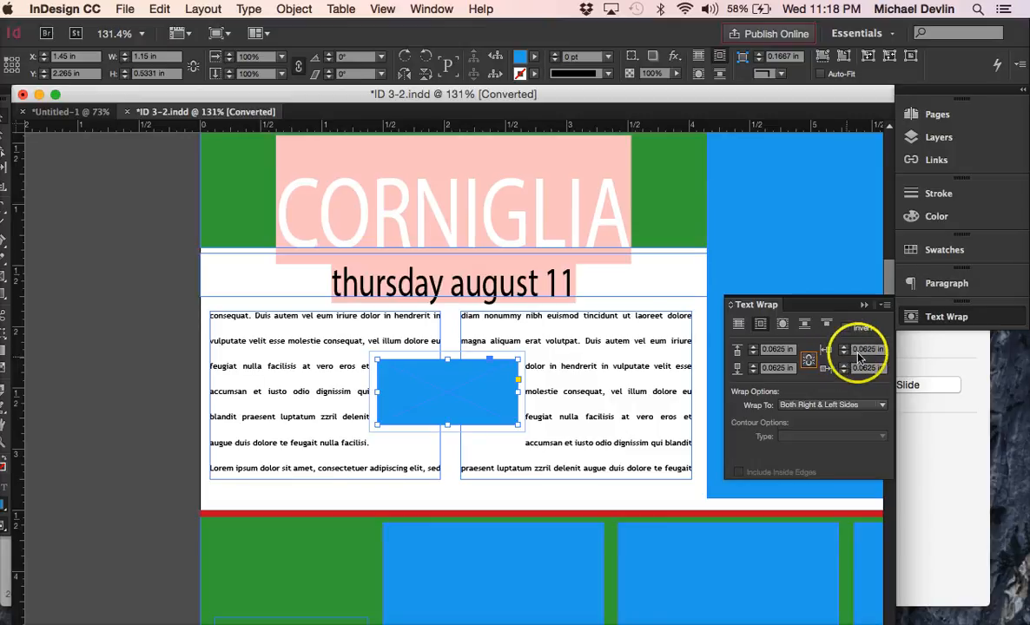
left_click(845, 354)
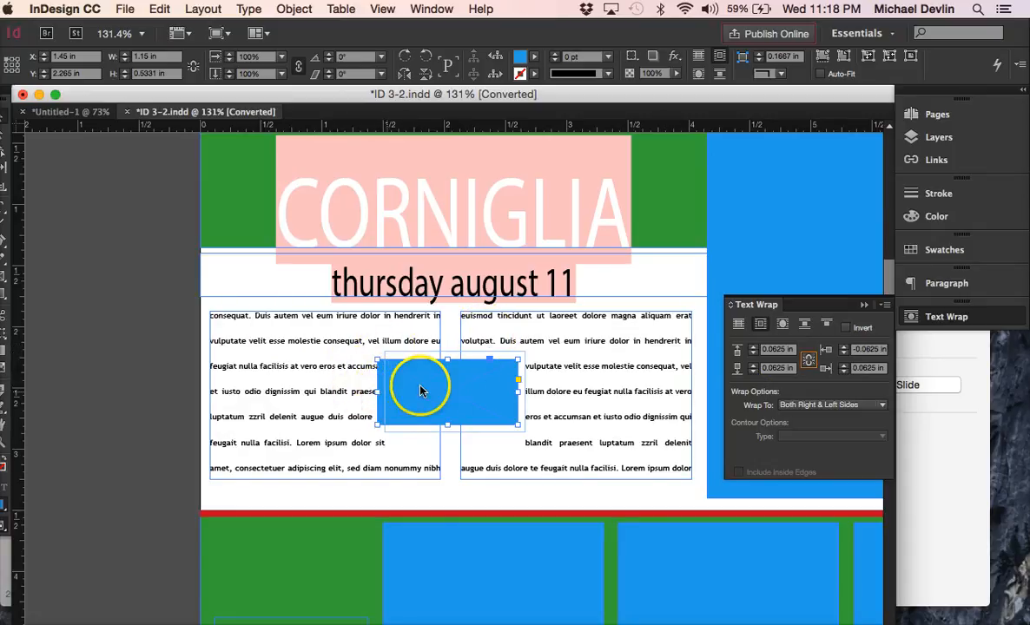
left_click(844, 352)
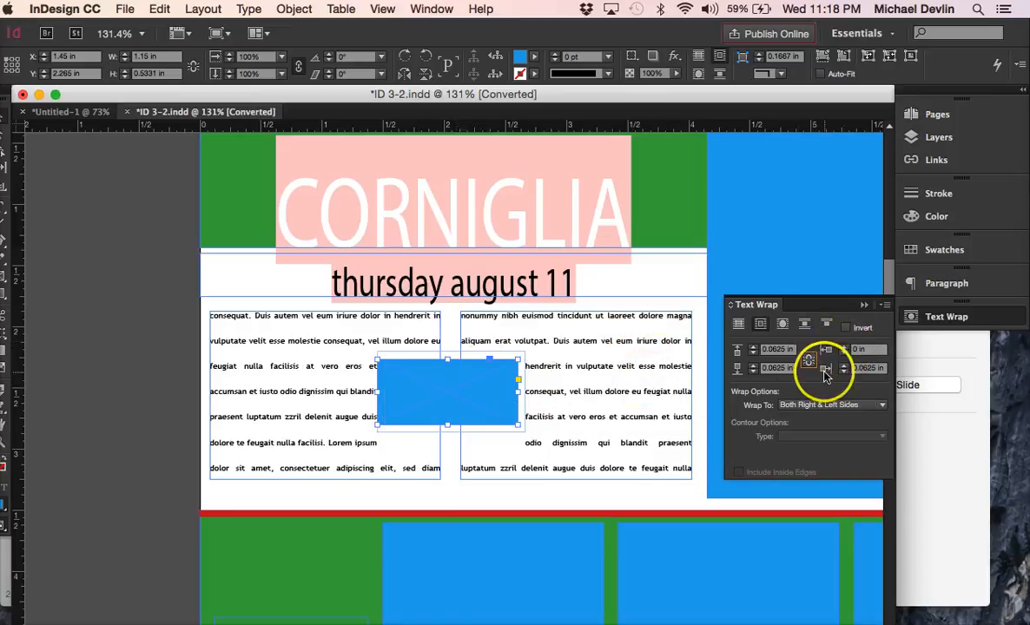
Widen the Corniglia rectangle's right wrap offset to 0.3125 in, and shift the rectangle slightly left to about X 1.42 in
left_click(845, 366)
left_click(845, 366)
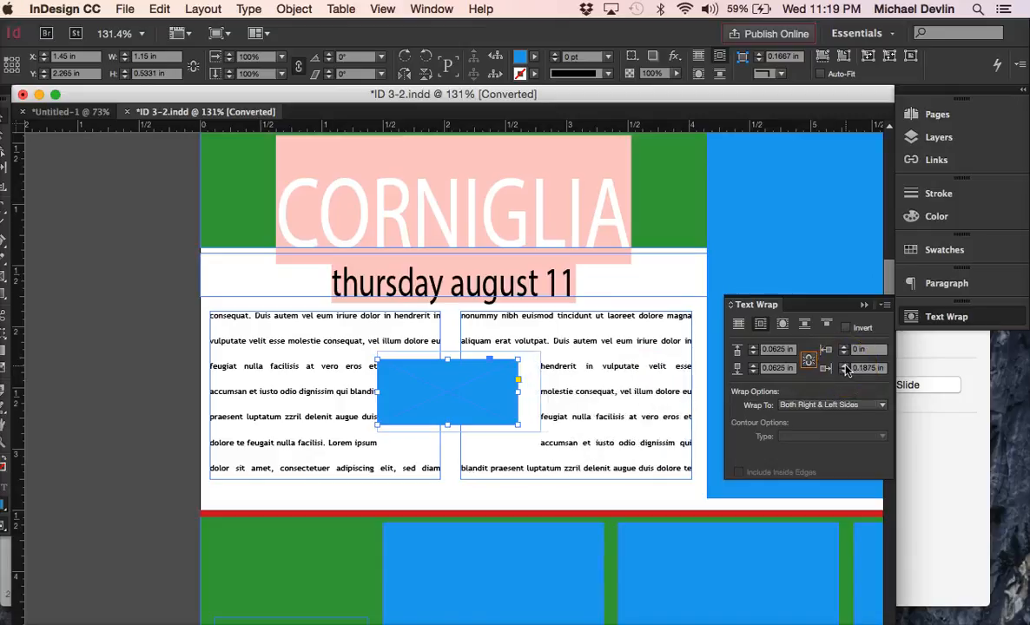
left_click(846, 366)
left_click(845, 366)
left_click(457, 489)
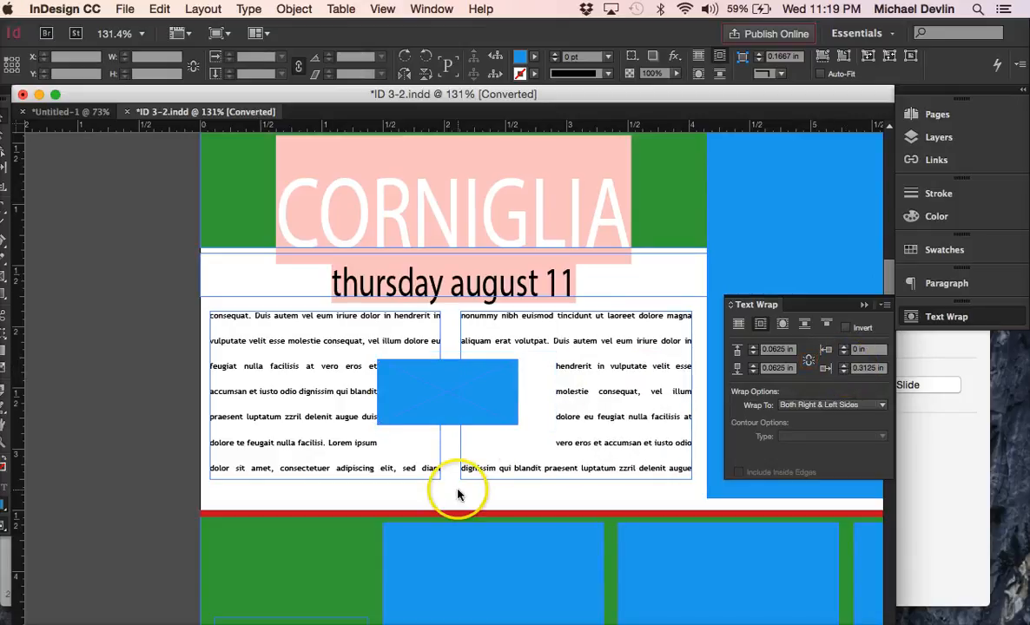
mouse_move(485, 410)
left_mouse_down()
mouse_move(502, 410)
mouse_move(471, 409)
mouse_move(484, 410)
left_mouse_up()
Test a 0.1875 in right and 0.125 in left wrap offset on the rectangle, and relink all four offsets at 0.0625 in
left_click(856, 370)
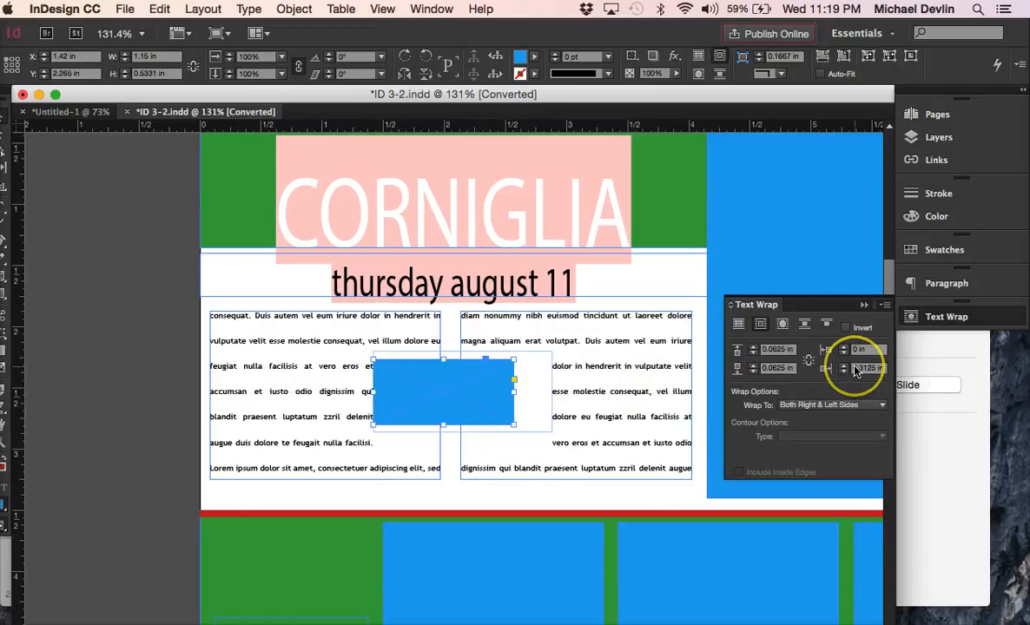
left_click(843, 372)
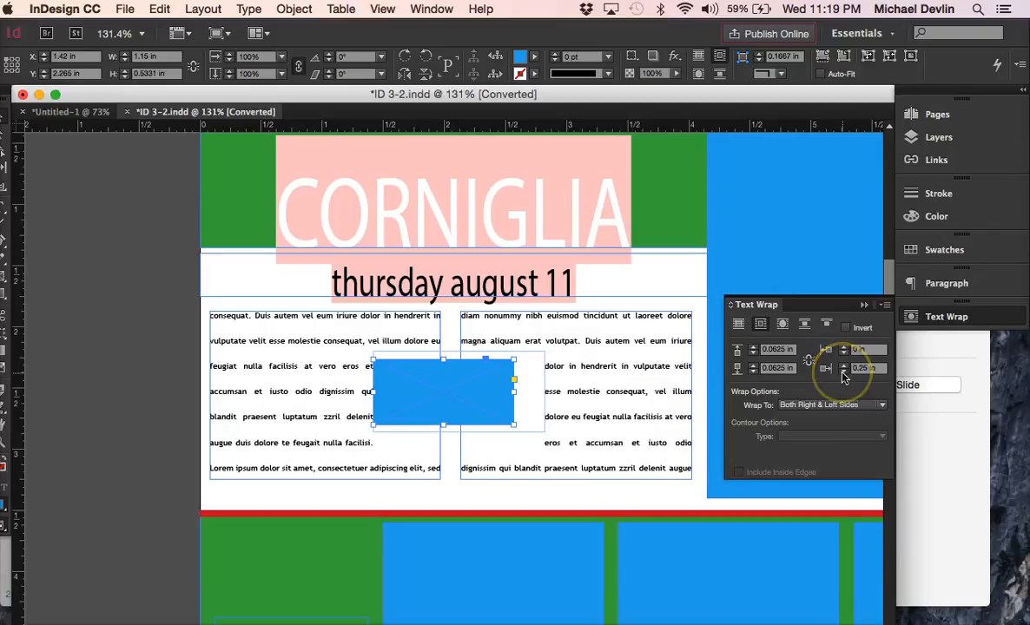
left_click(844, 373)
left_click(843, 352)
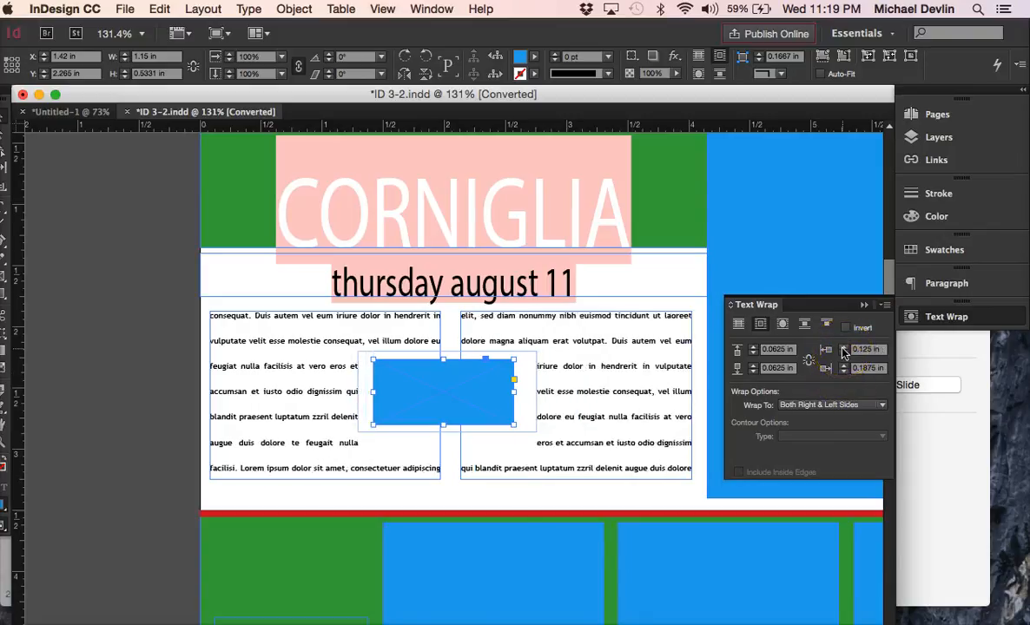
left_click(808, 360)
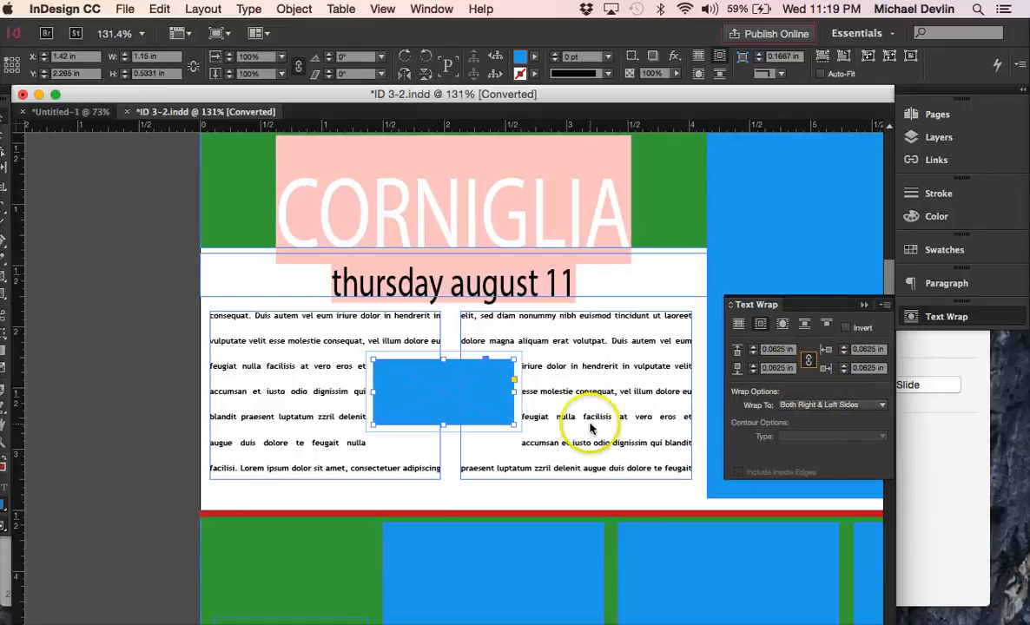
Reshape the rectangle into a slanted quadrilateral, moving its top-left corner to about X 1.64, Y 2.375 in and bottom-right to X 2.26, Y 2.655 in
scroll(487, 461, "right", 3)
scroll(487, 461, "up", 1)
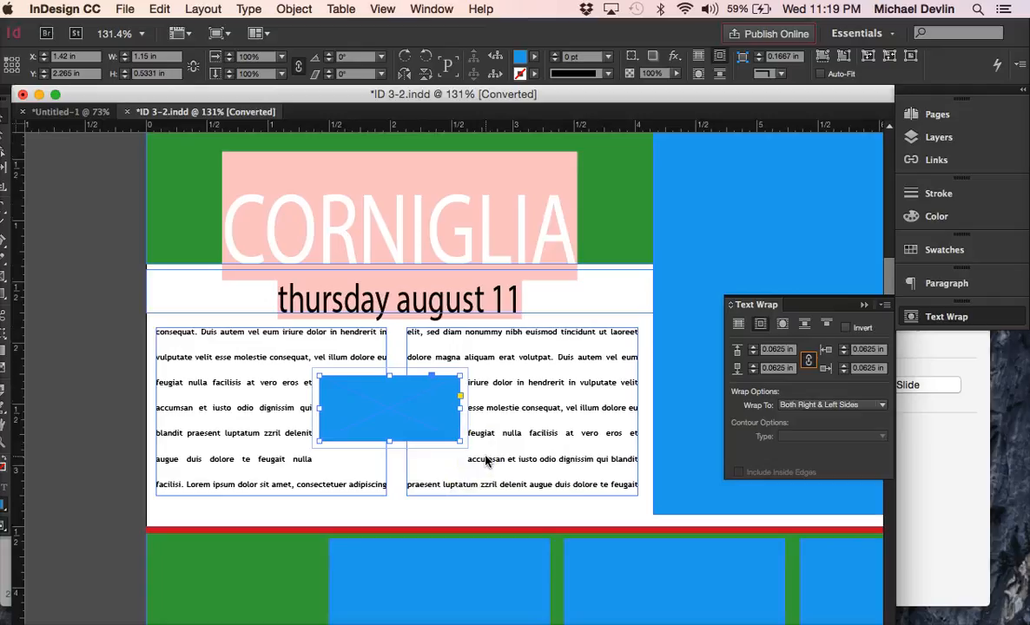
left_click(39, 146)
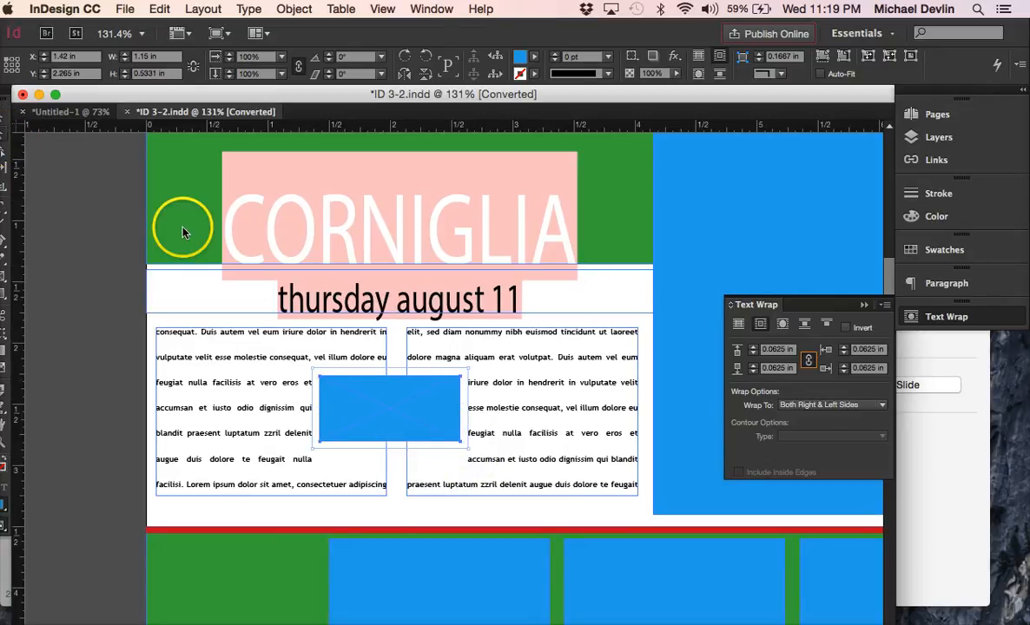
left_click(313, 372)
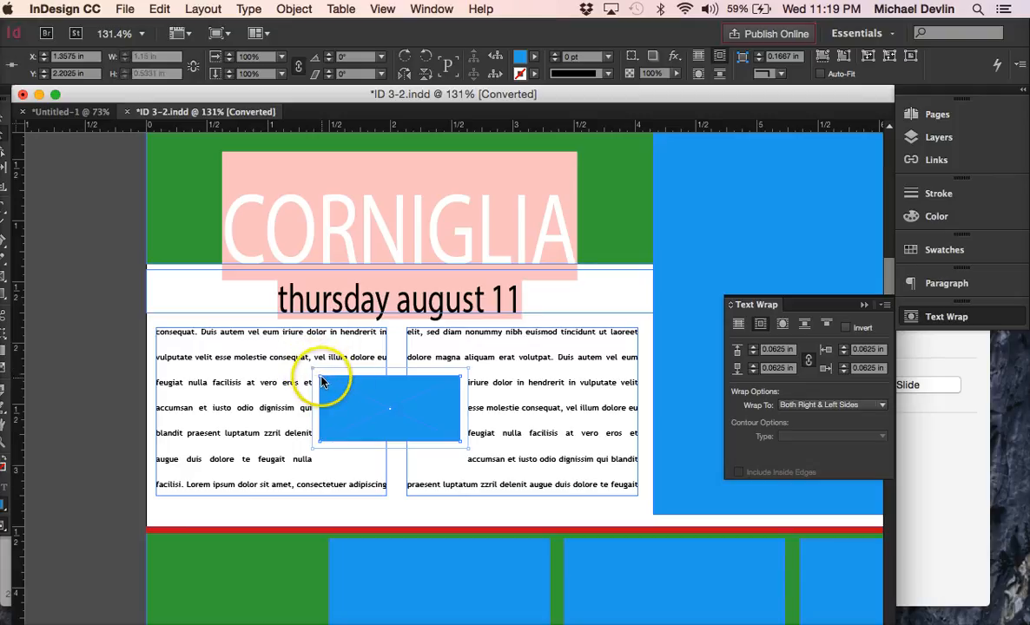
left_click_drag(319, 380, 347, 396)
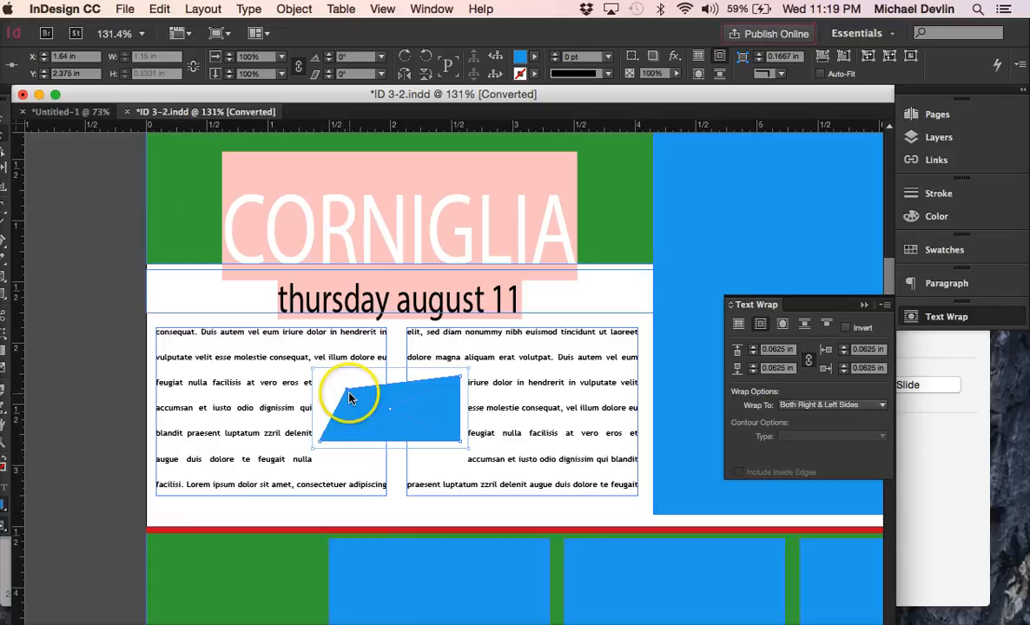
left_click(459, 443)
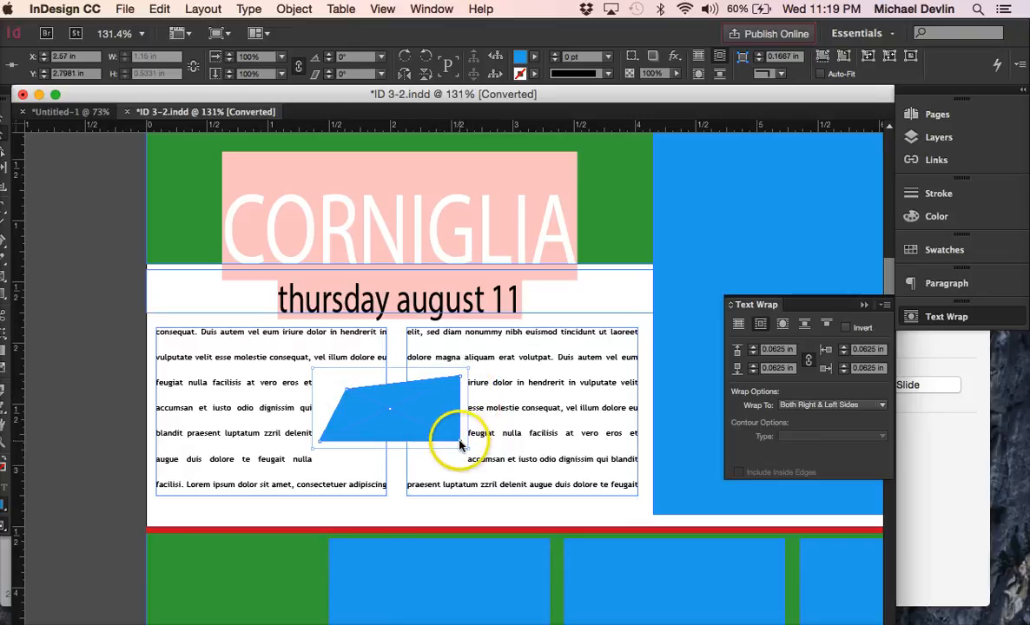
left_click_drag(460, 444, 425, 426)
Wrap the text around the slanted quadrilateral's object shape, trying the bounding-box wrap for comparison, and return to the Selection tool
left_click(784, 324)
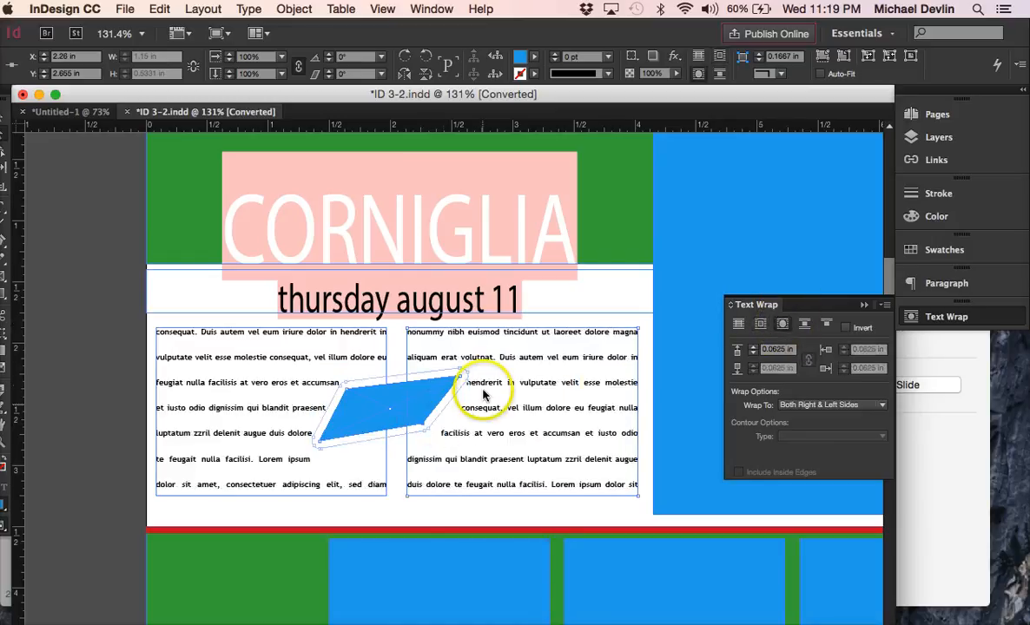
left_click(761, 324)
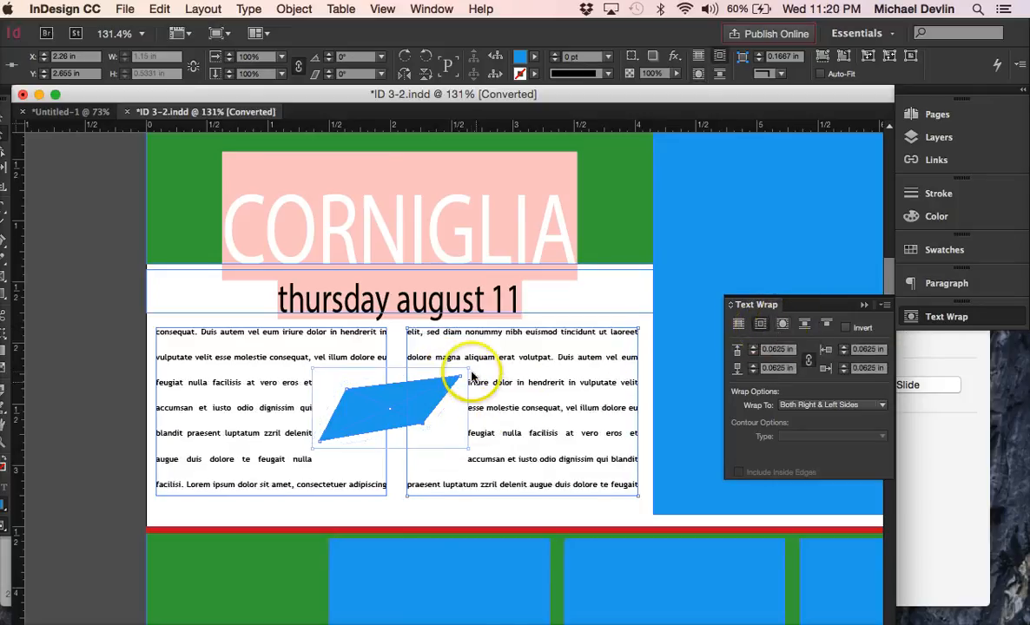
left_click(781, 323)
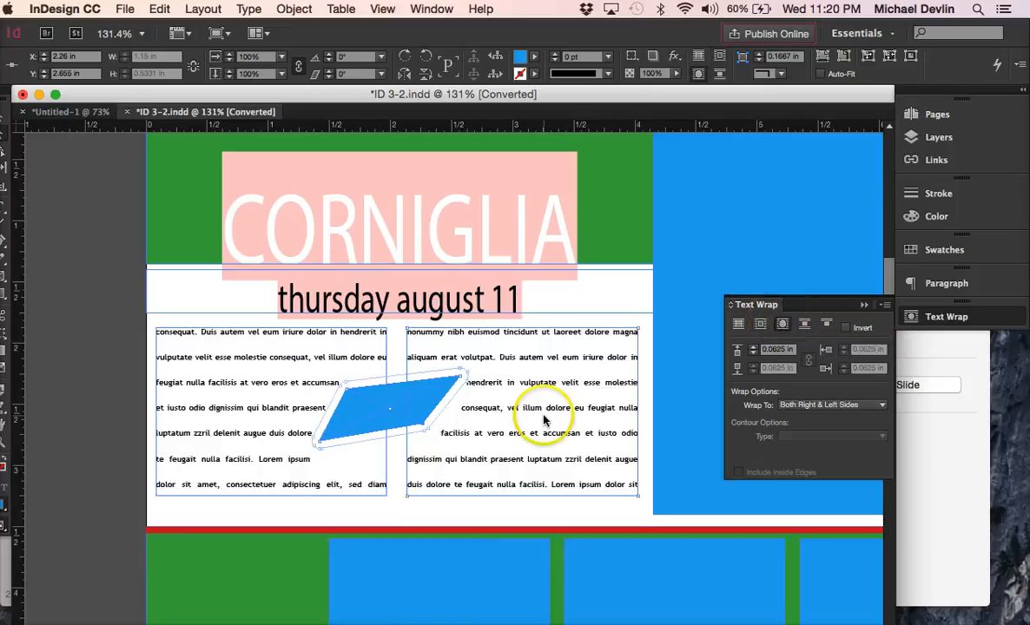
left_click(4, 126)
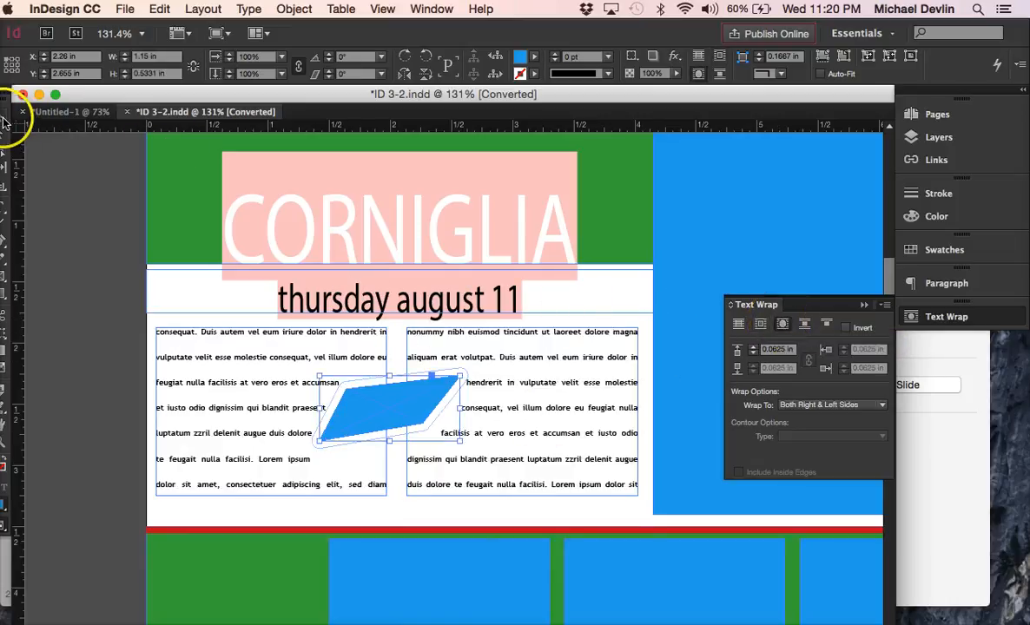